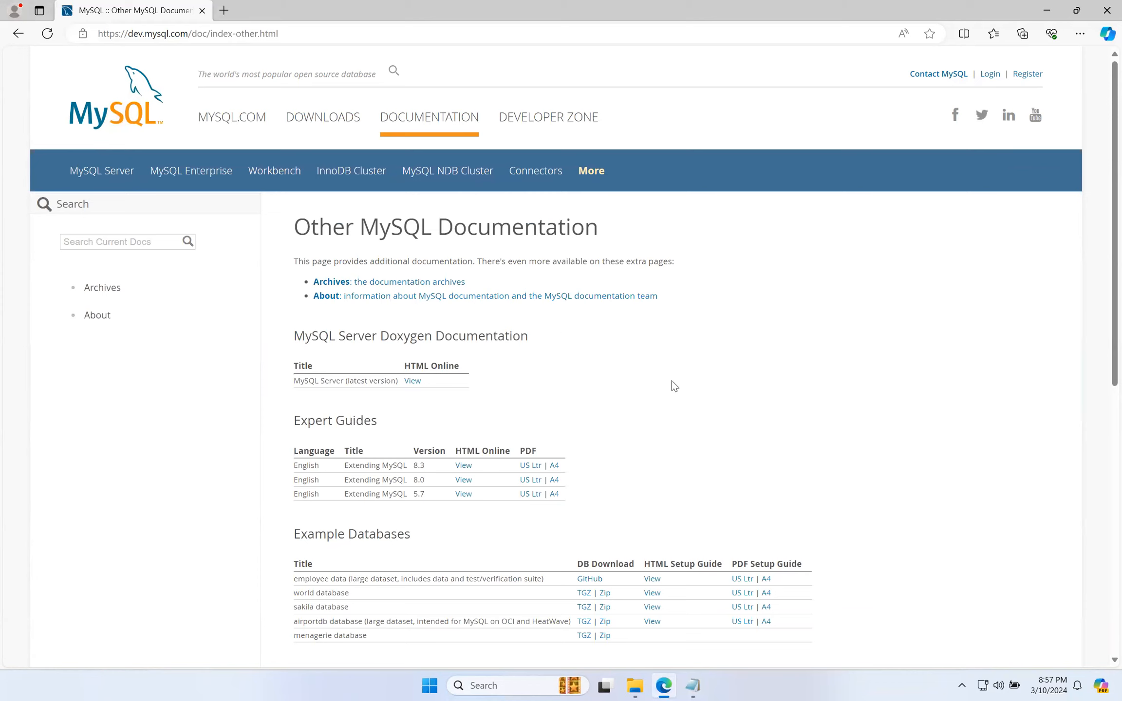
Open the GitHub download for the employee data example database and look over the repository's files
{"action": "left_click_drag", "start_coordinate": [295, 441], "coordinate": [417, 444]}
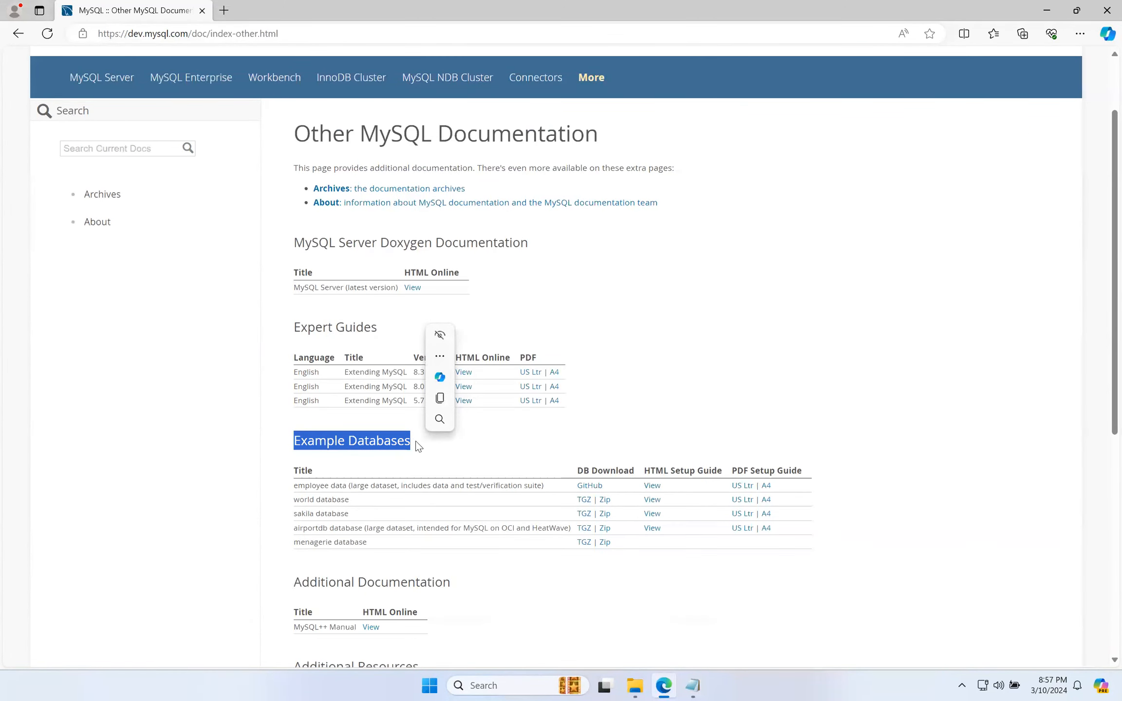
{"action": "left_click", "coordinate": [798, 361]}
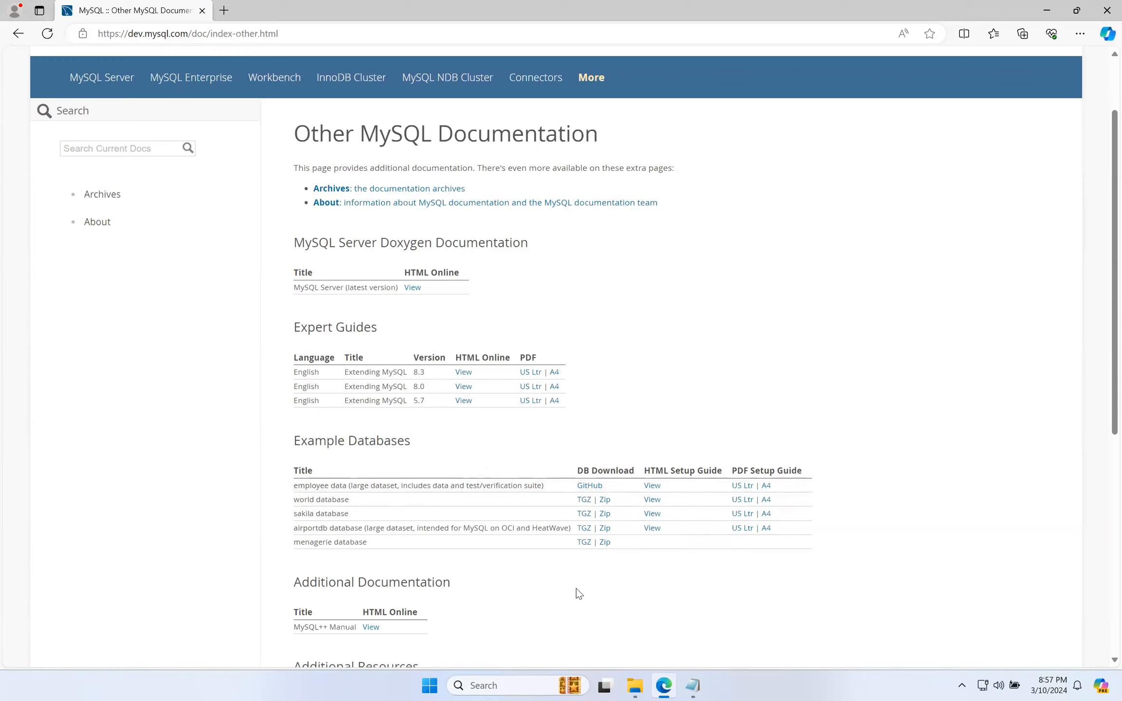
{"action": "left_click", "coordinate": [587, 490]}
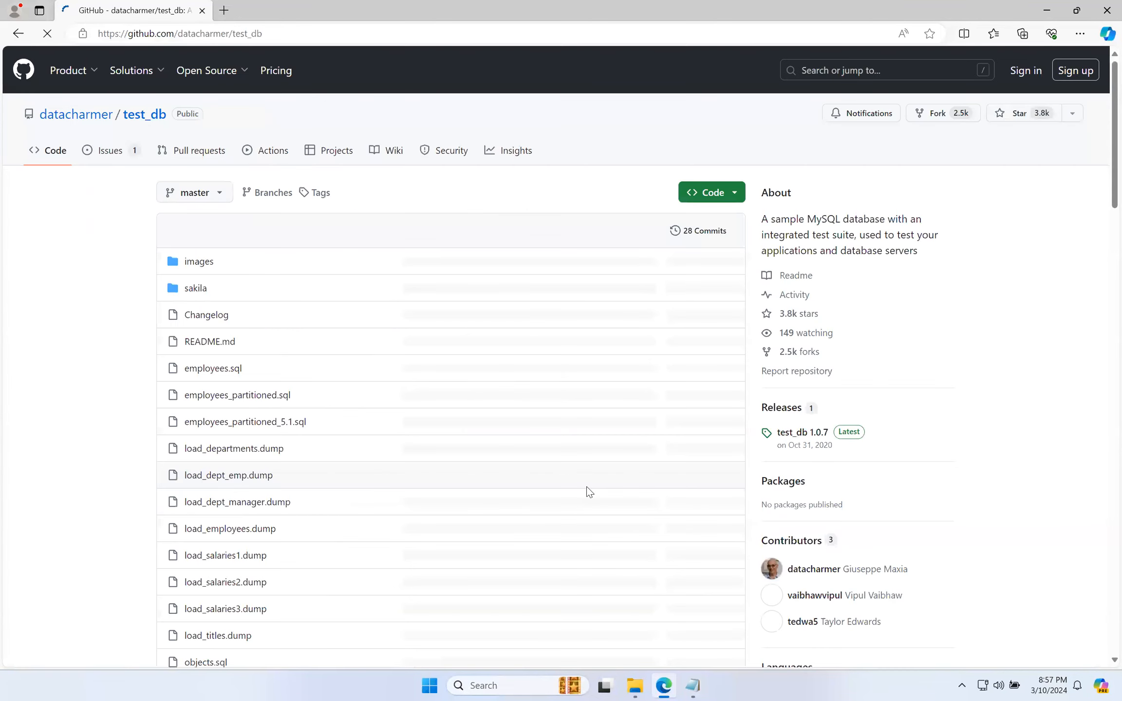
{"action": "scroll", "coordinate": [521, 448], "scroll_direction": "down", "scroll_amount": 10}
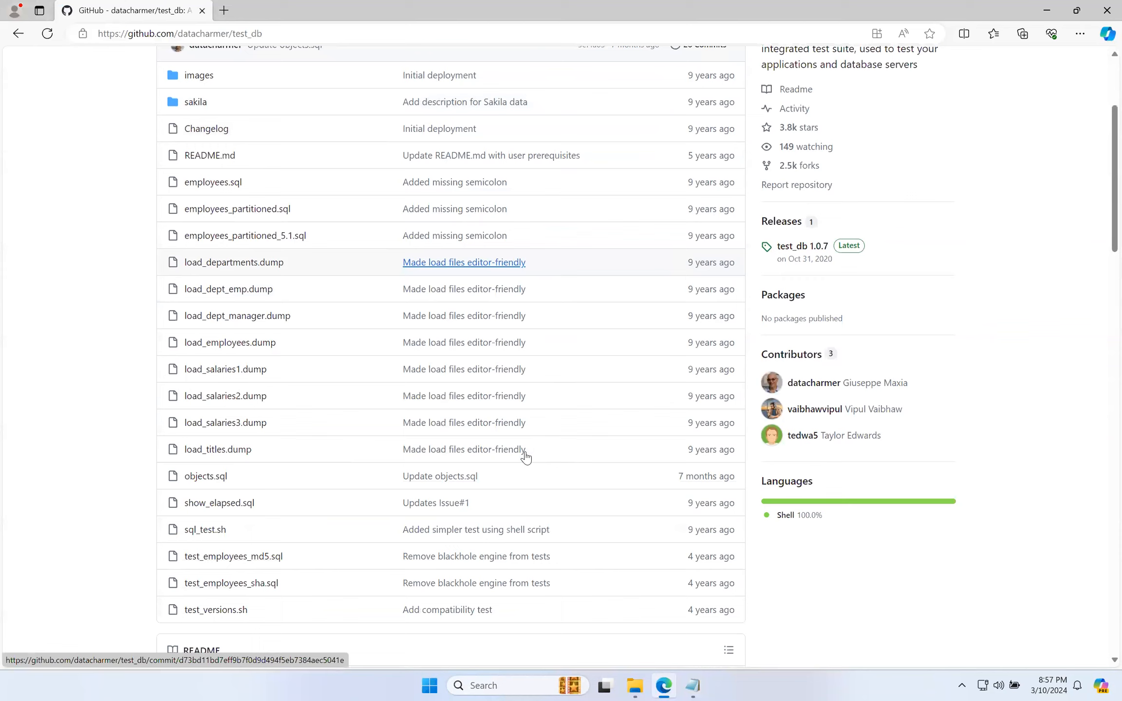
{"action": "scroll", "coordinate": [528, 453], "scroll_direction": "up", "scroll_amount": 10}
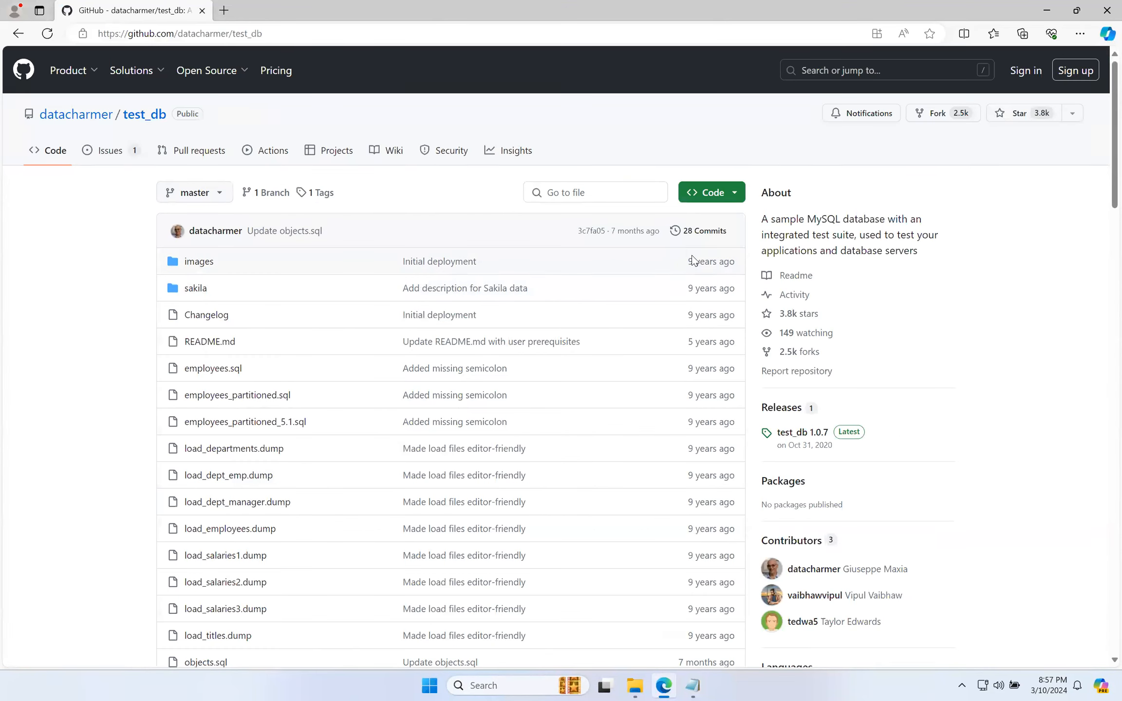
Download the test_db repository as a ZIP and show the downloaded file in its folder
{"action": "left_click", "coordinate": [737, 197]}
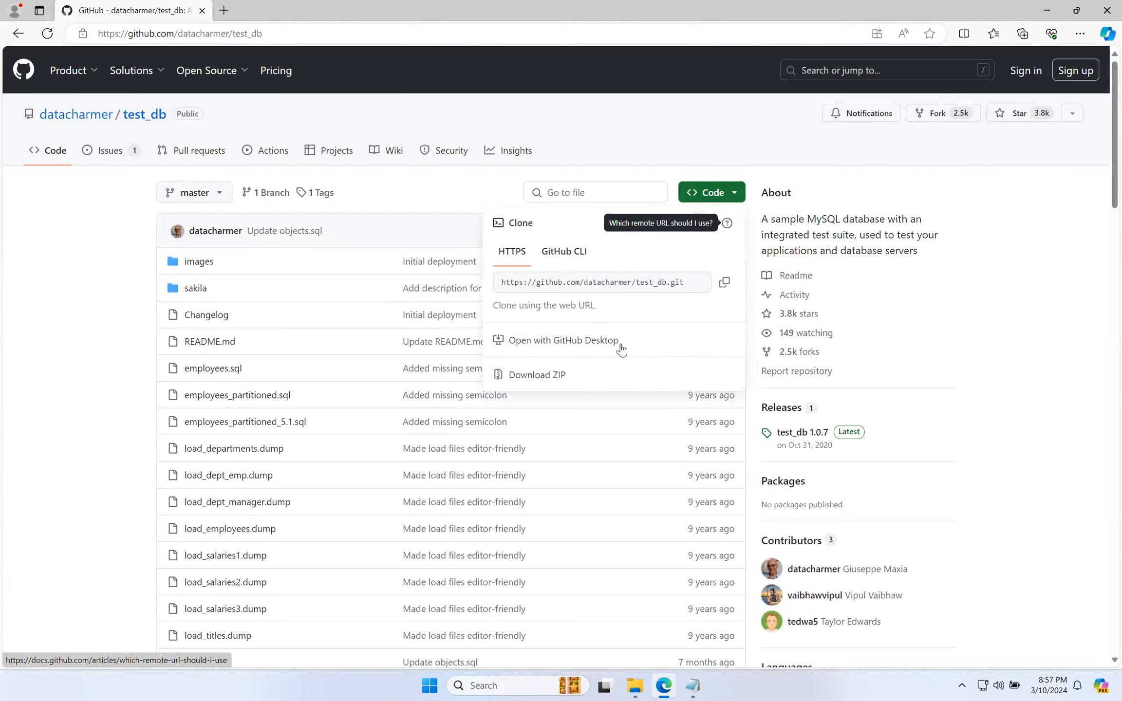
{"action": "left_click", "coordinate": [553, 374]}
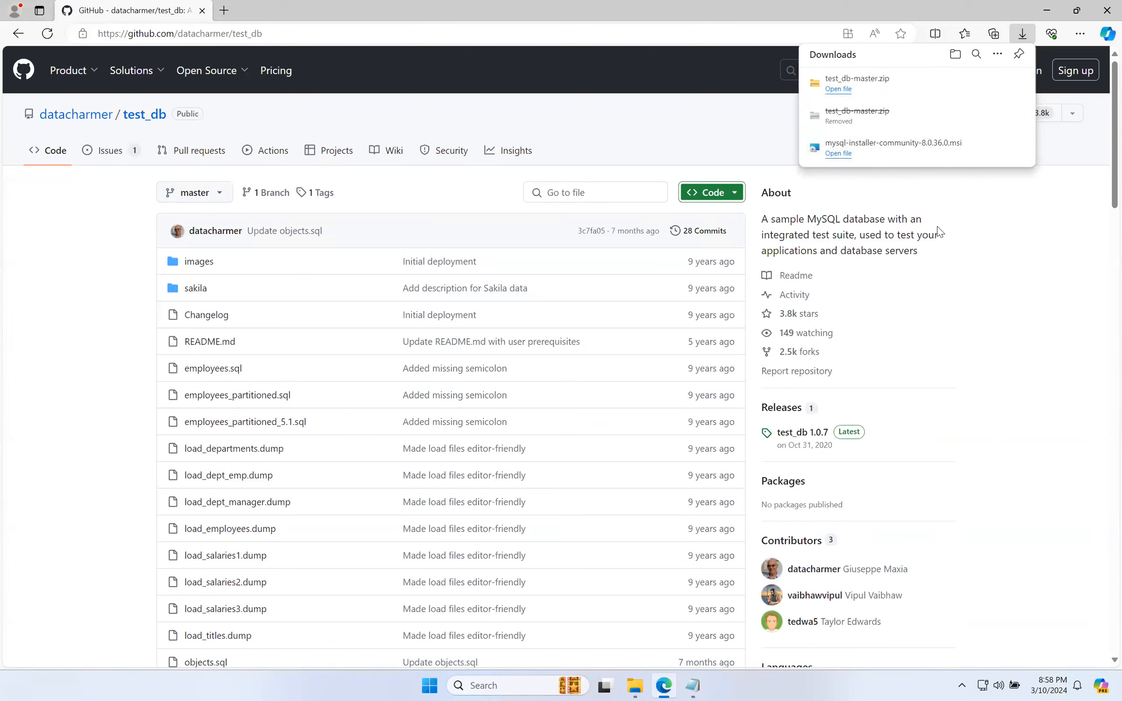
{"action": "mouse_move", "coordinate": [864, 91]}
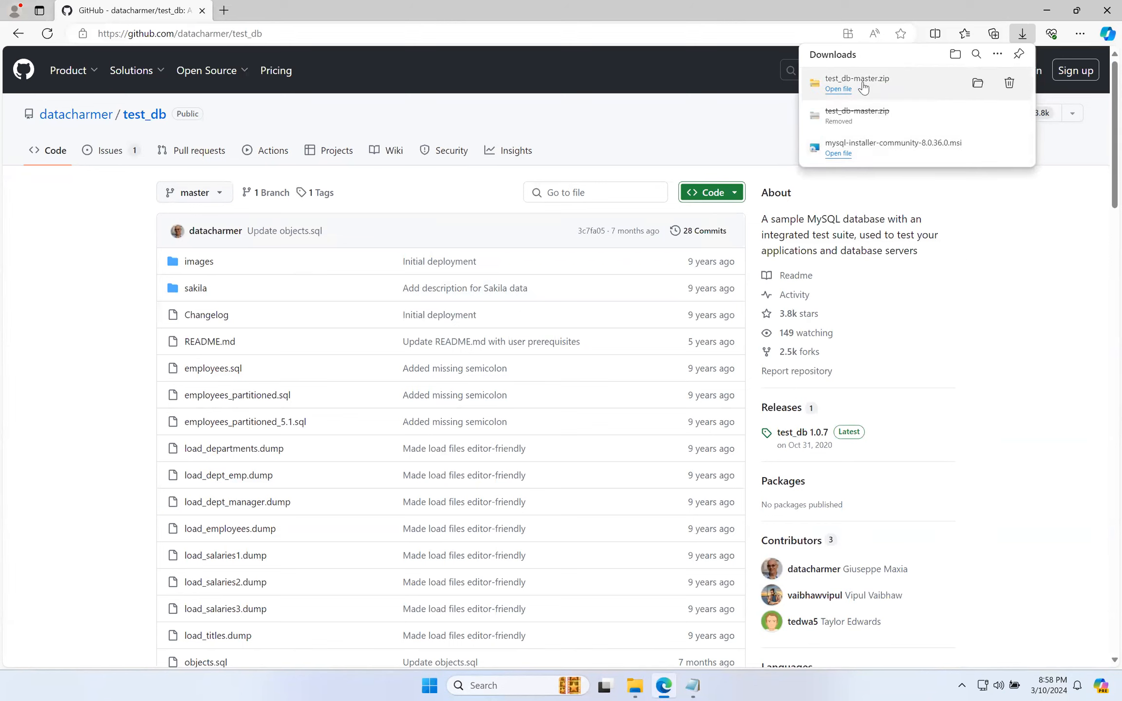
{"action": "left_click", "coordinate": [978, 84]}
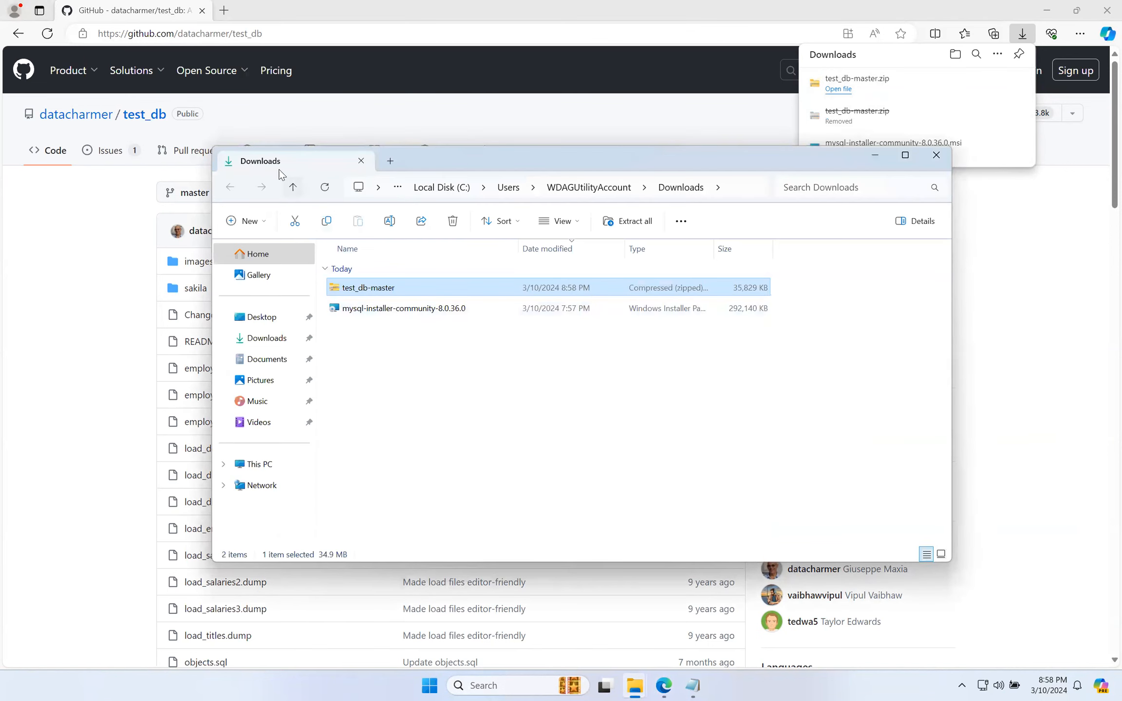
Close the duplicate Downloads folder window and bring the remaining Downloads window to the front
{"action": "left_click", "coordinate": [991, 246]}
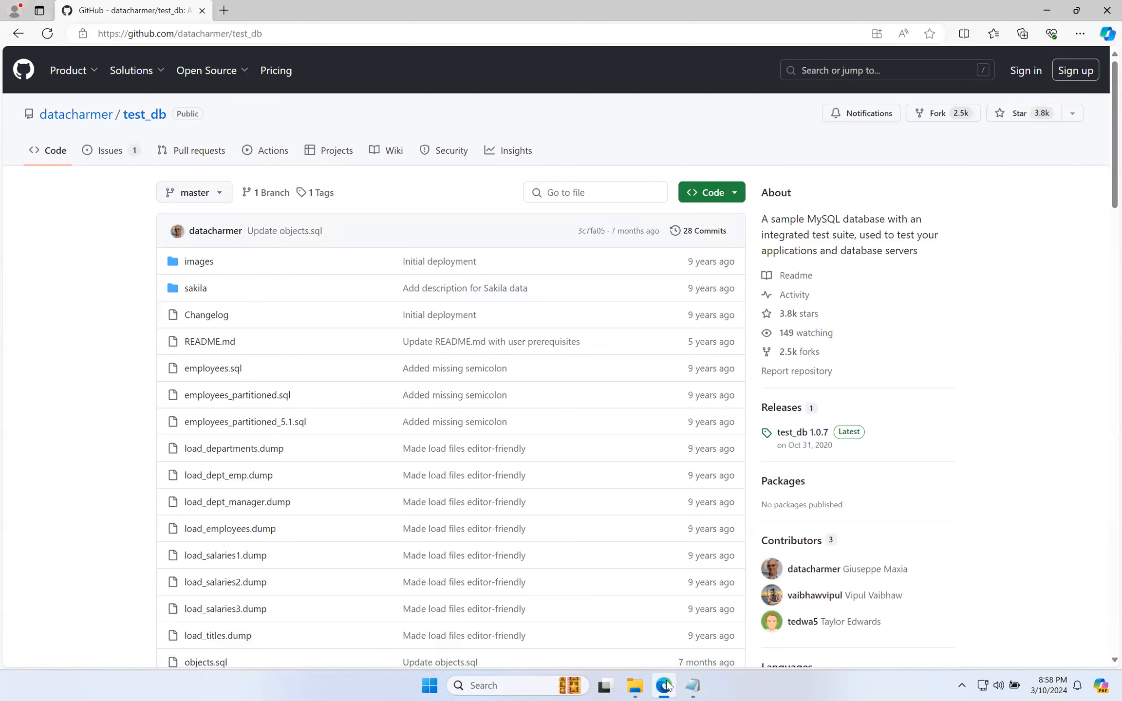
{"action": "left_click", "coordinate": [628, 685]}
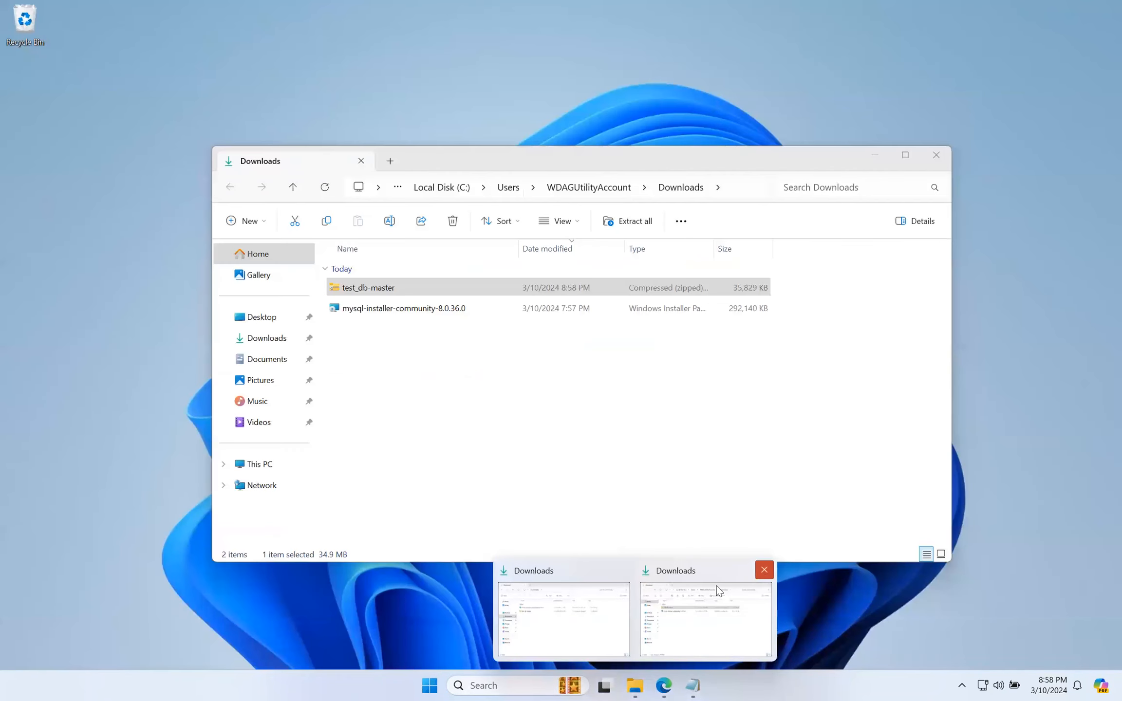
{"action": "left_click", "coordinate": [763, 573]}
{"action": "left_click", "coordinate": [626, 609]}
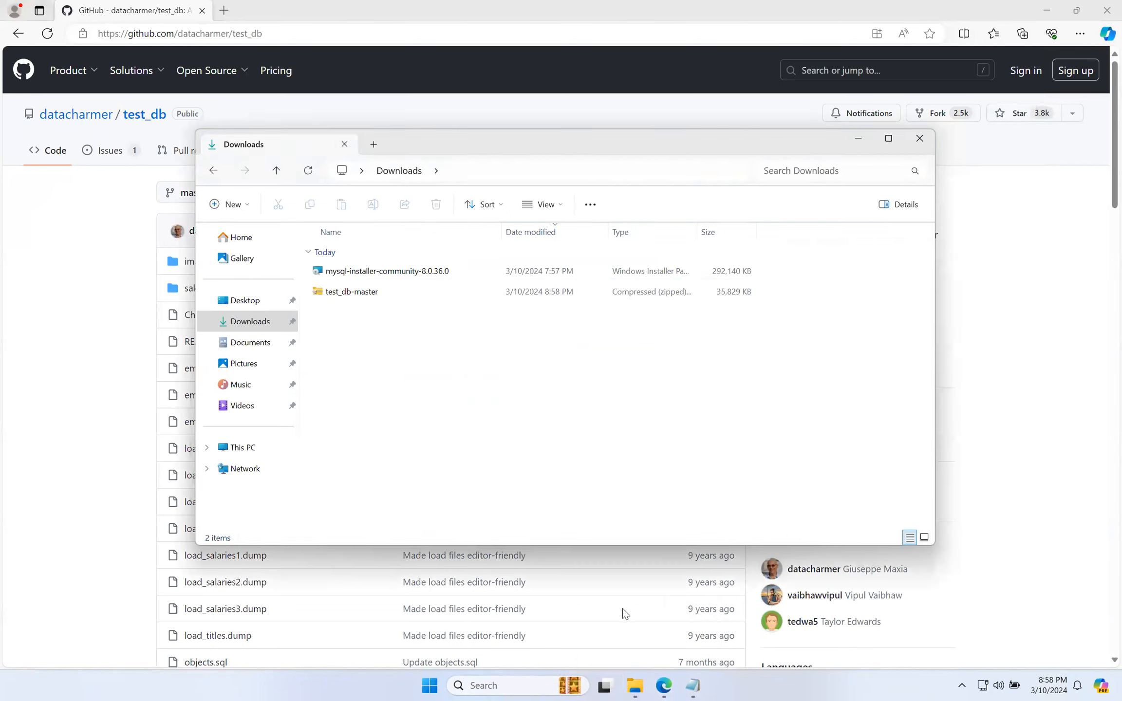
Extract the test_db-master archive to the suggested test_db-master folder in Downloads and close the window showing the extracted files
{"action": "left_click", "coordinate": [344, 294]}
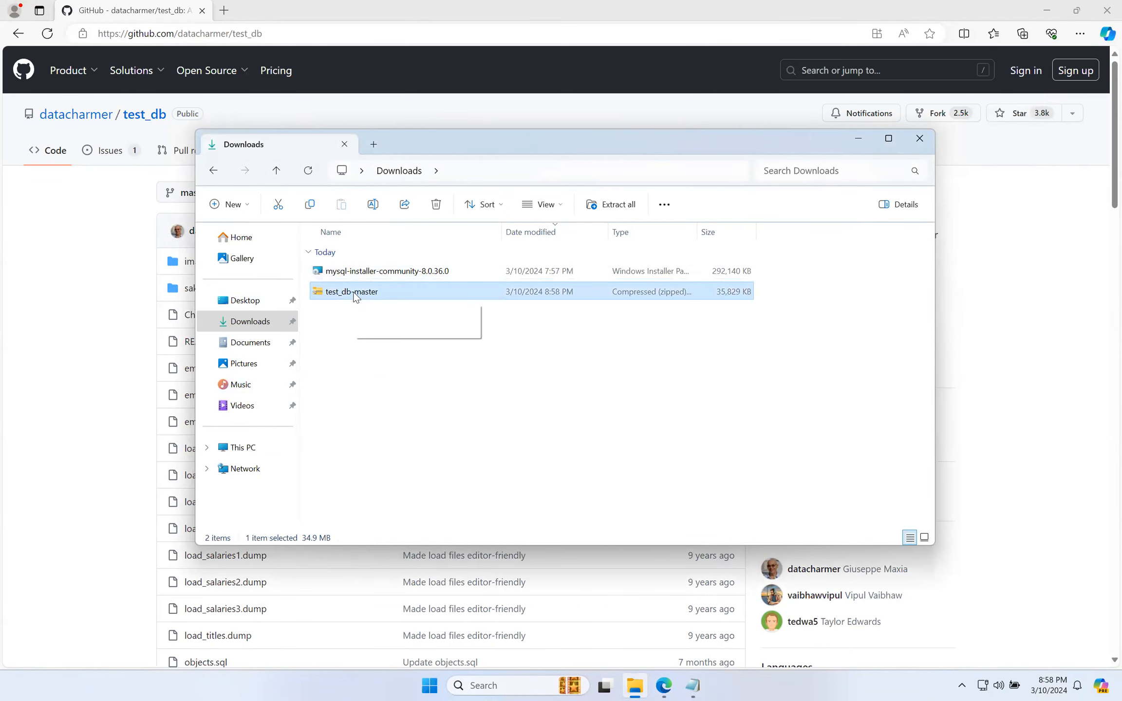
{"action": "right_click", "coordinate": [355, 295]}
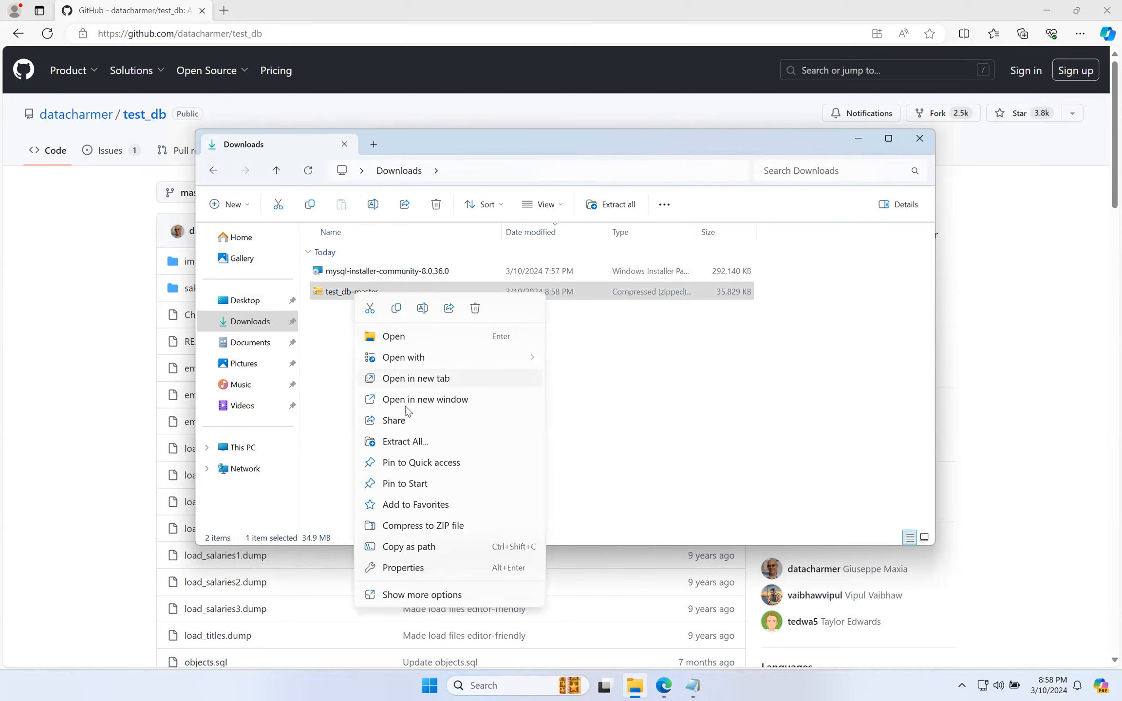
{"action": "left_click", "coordinate": [409, 441]}
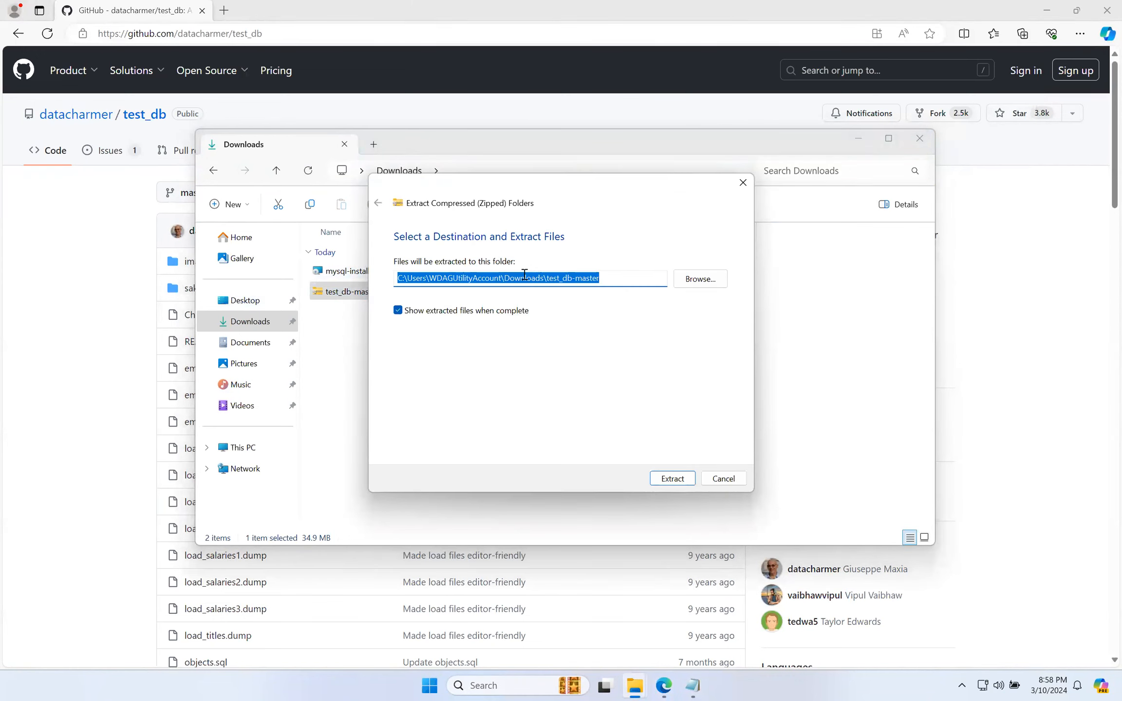
{"action": "left_click", "coordinate": [672, 478]}
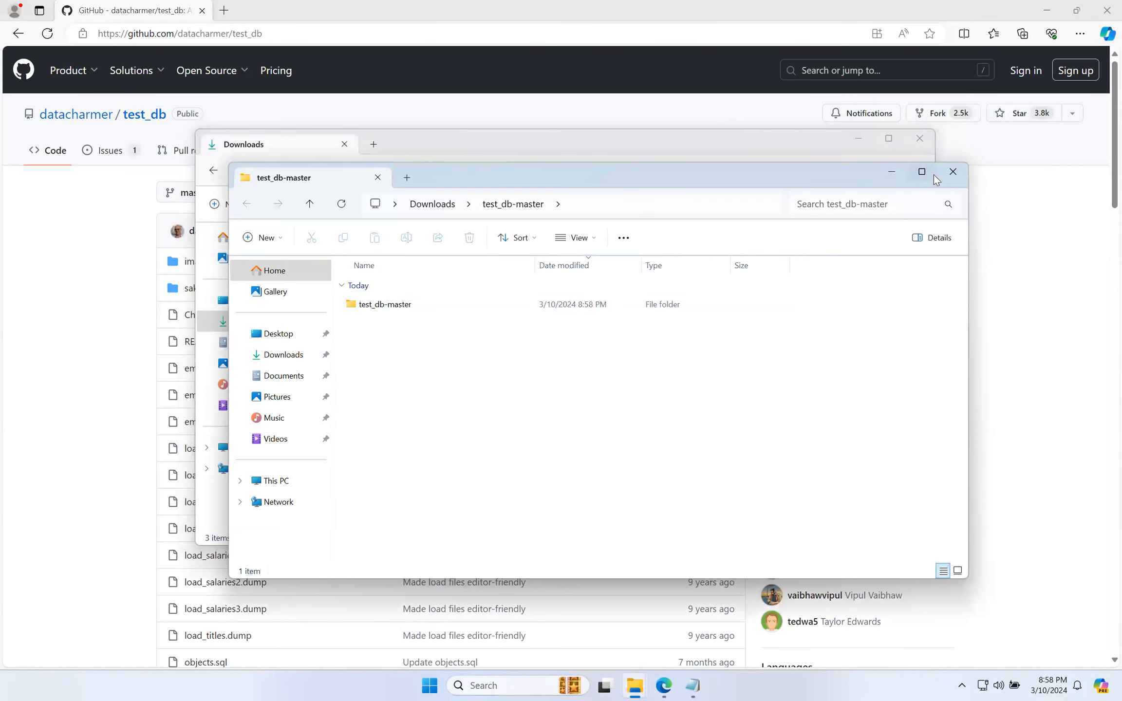
{"action": "left_click", "coordinate": [952, 171]}
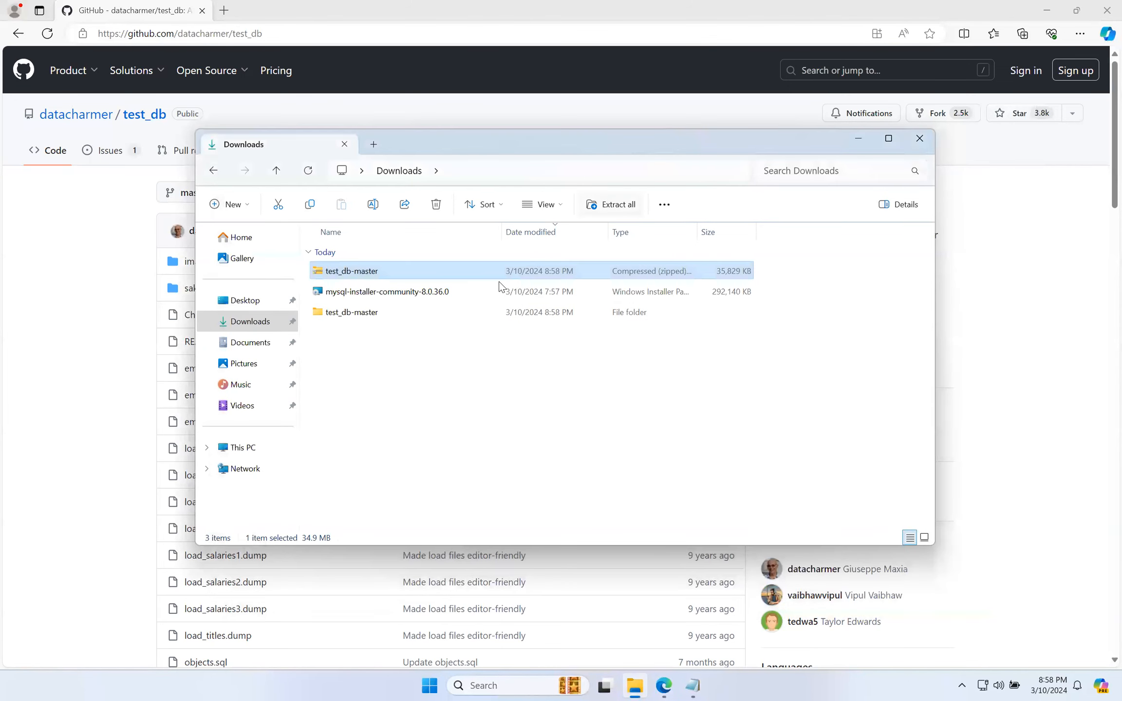
Open the inner test_db-master folder, maximize the window and select the employees SQL file
{"action": "double_click", "coordinate": [346, 314]}
{"action": "double_click", "coordinate": [349, 275]}
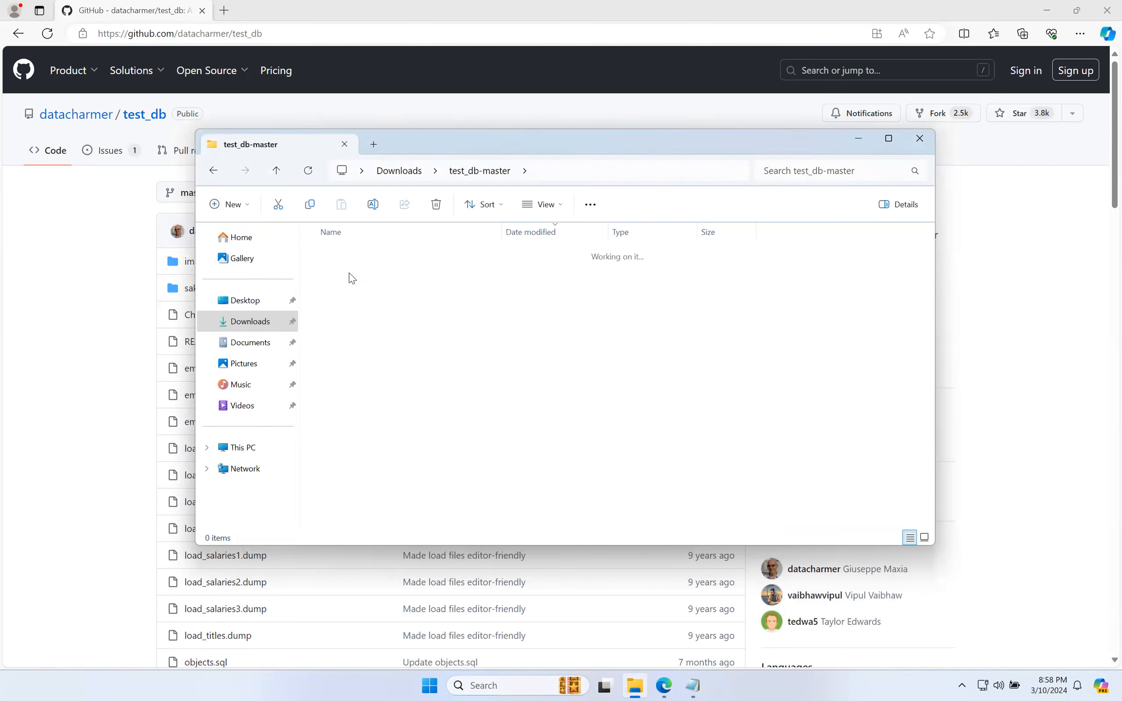
{"action": "left_click", "coordinate": [887, 141]}
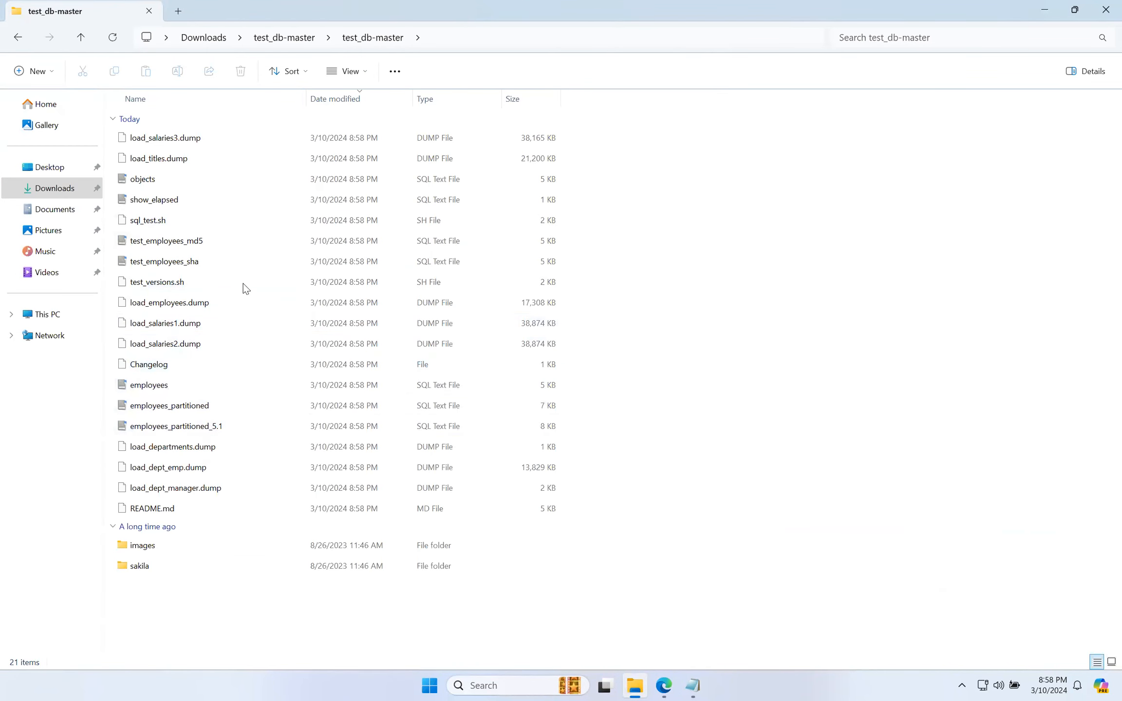
{"action": "left_click", "coordinate": [167, 388]}
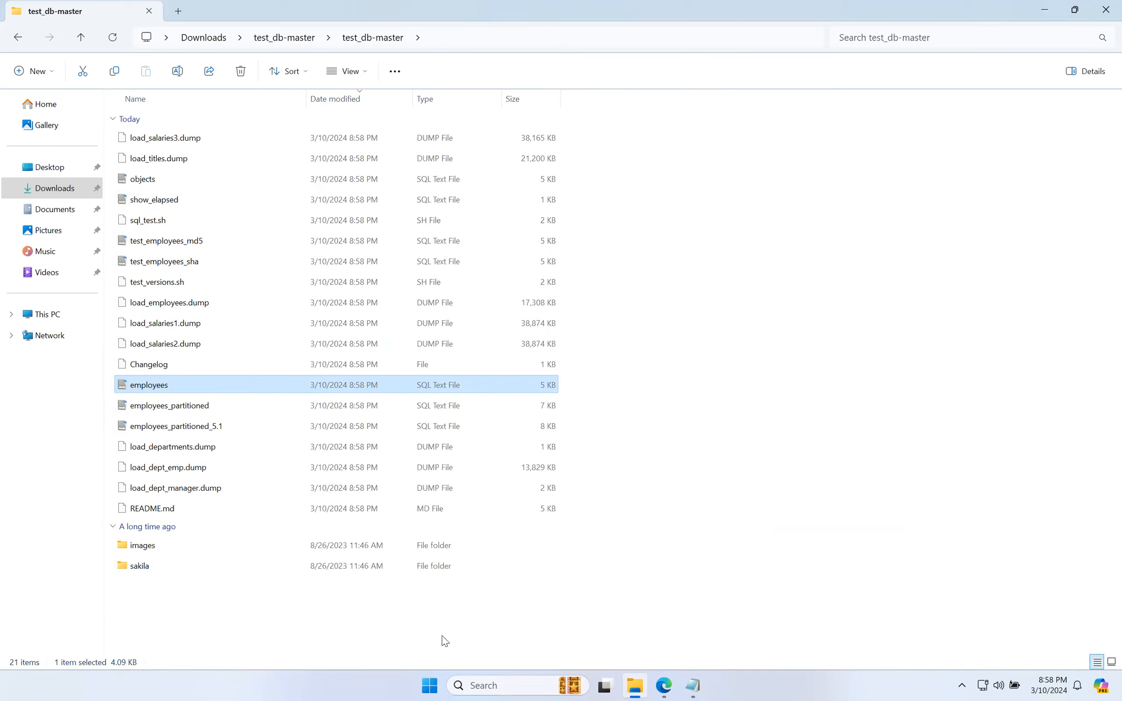
Launch MySQL Workbench 8.0 CE and open the local MySQL connection, entering the root account password
{"action": "left_click", "coordinate": [428, 685]}
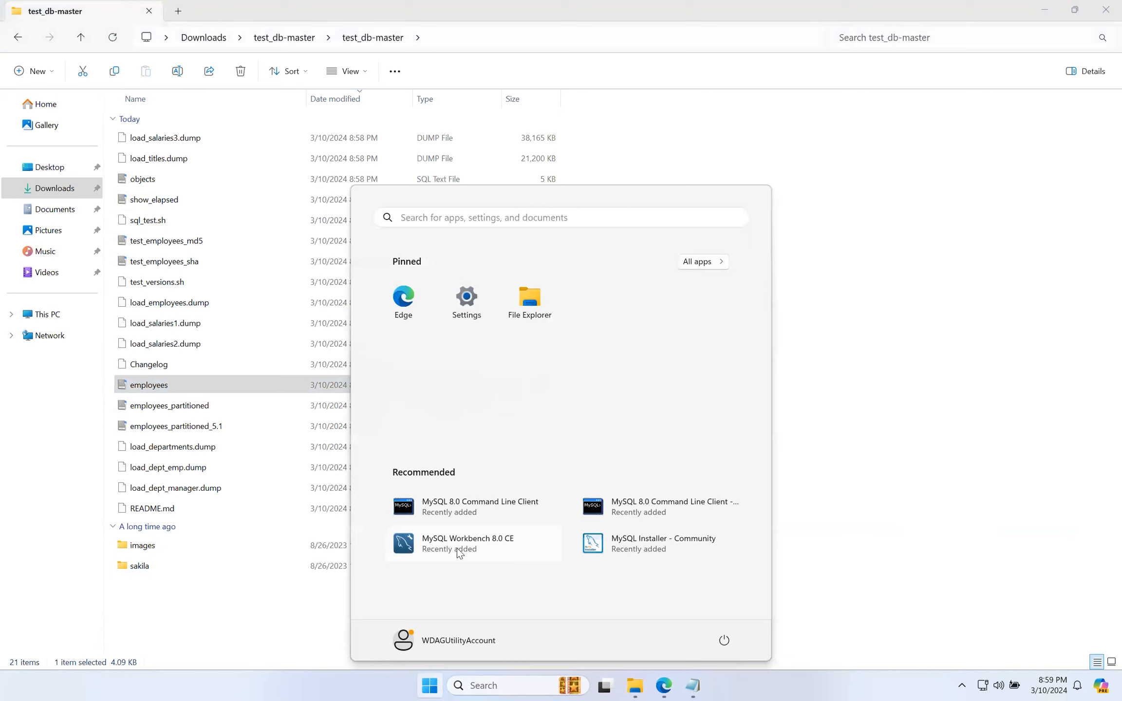
{"action": "left_click", "coordinate": [465, 546]}
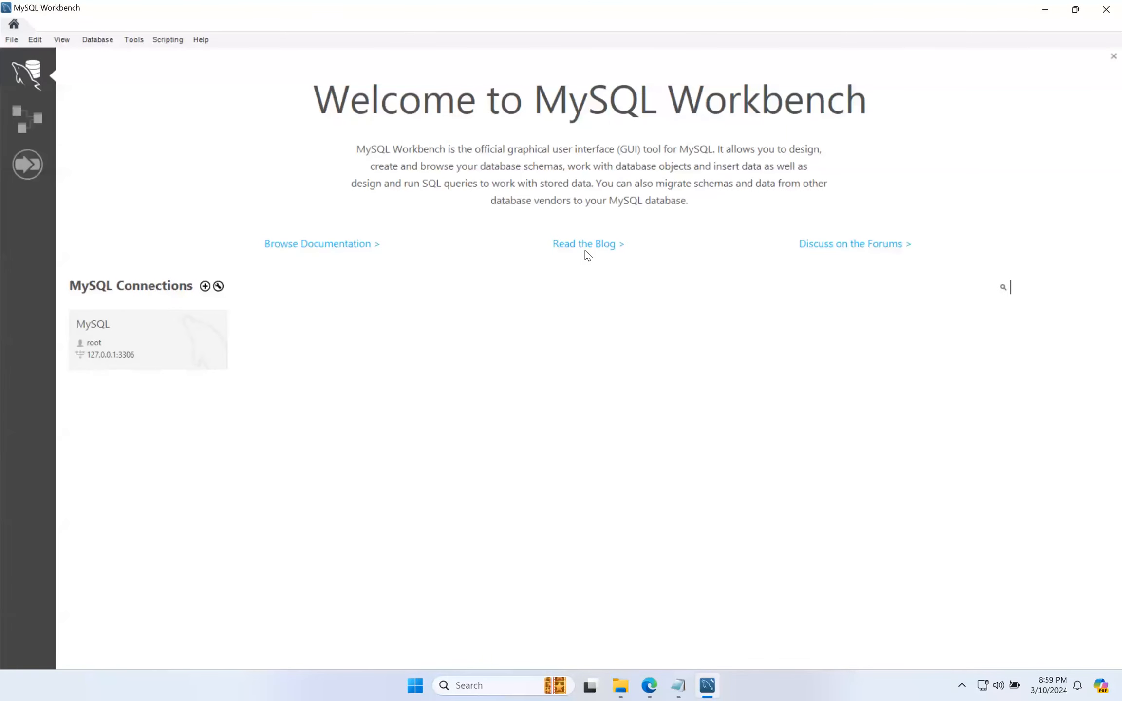
{"action": "left_click", "coordinate": [146, 330]}
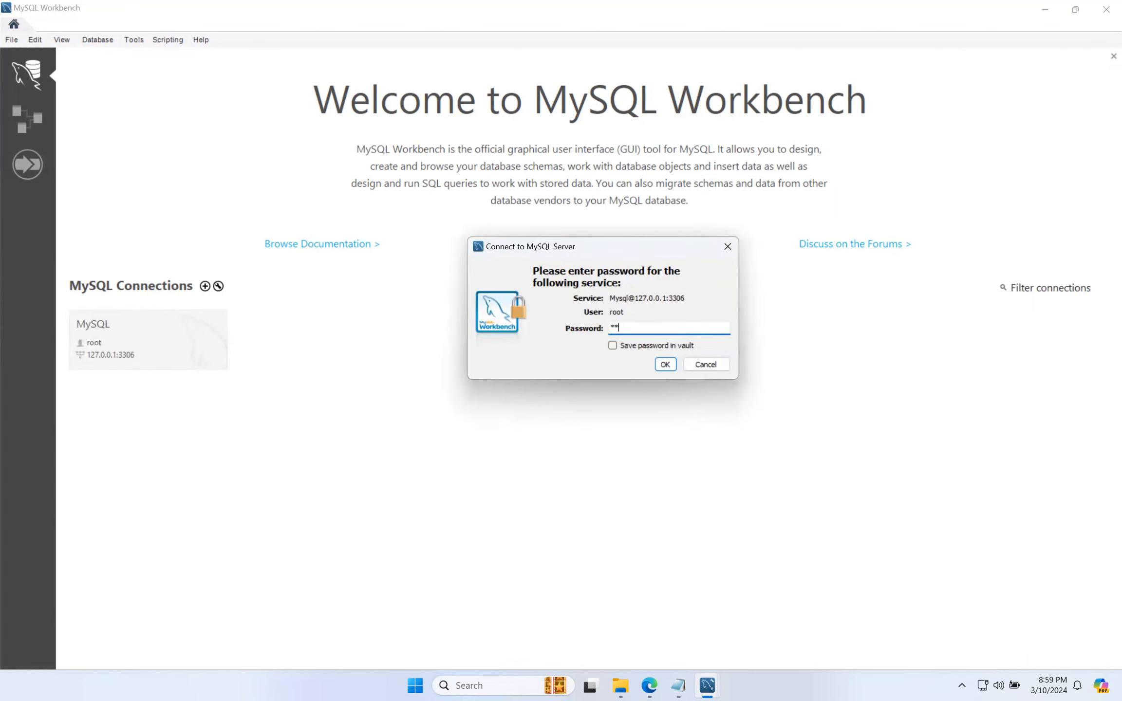
{"action": "left_click", "coordinate": [664, 365]}
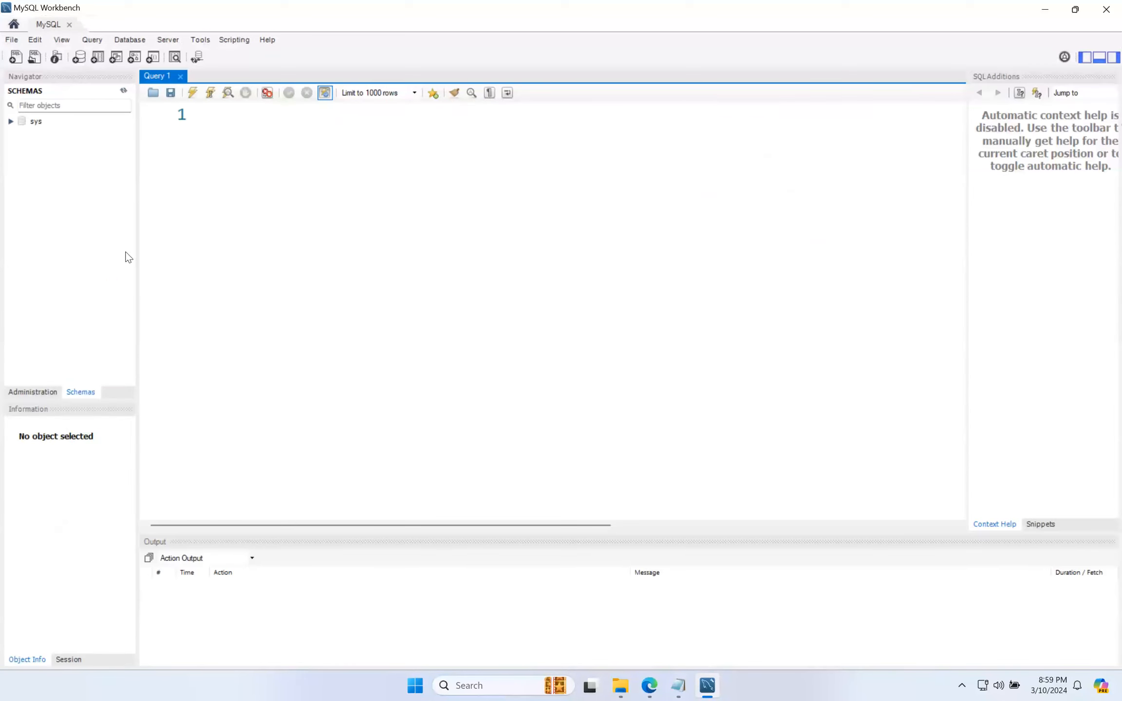
Widen the schemas navigator slightly and load the employees script from the inner test_db-master folder for Run SQL Script
{"action": "left_click_drag", "start_coordinate": [137, 249], "coordinate": [169, 256]}
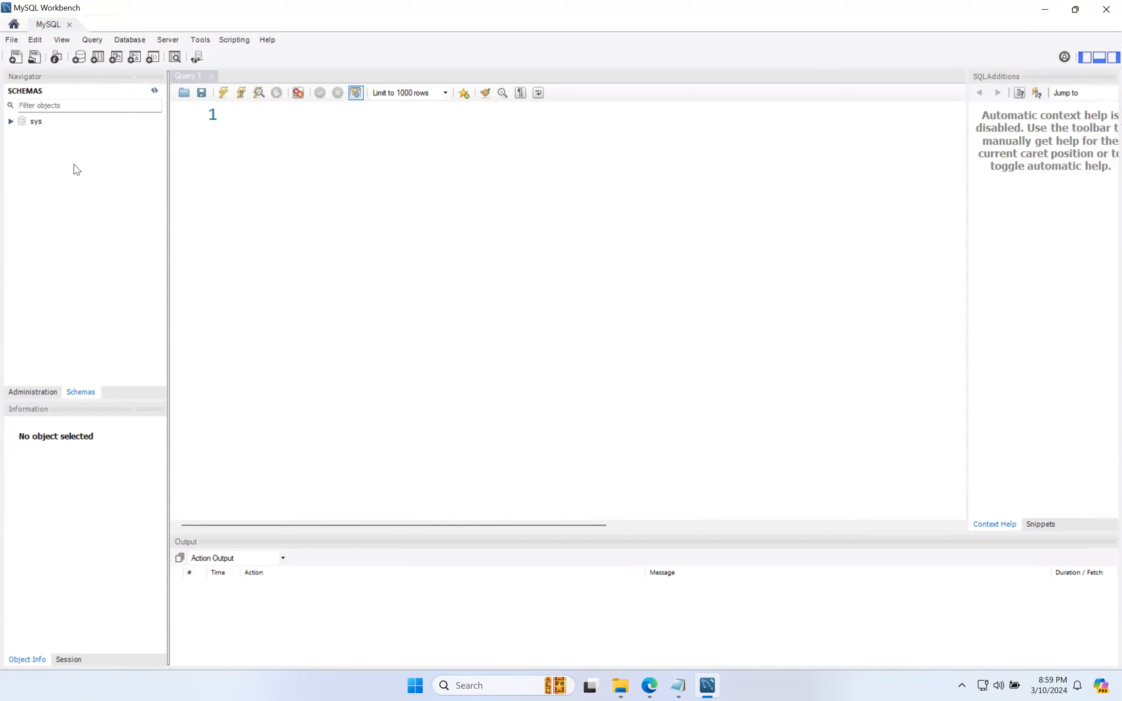
{"action": "left_click", "coordinate": [12, 42]}
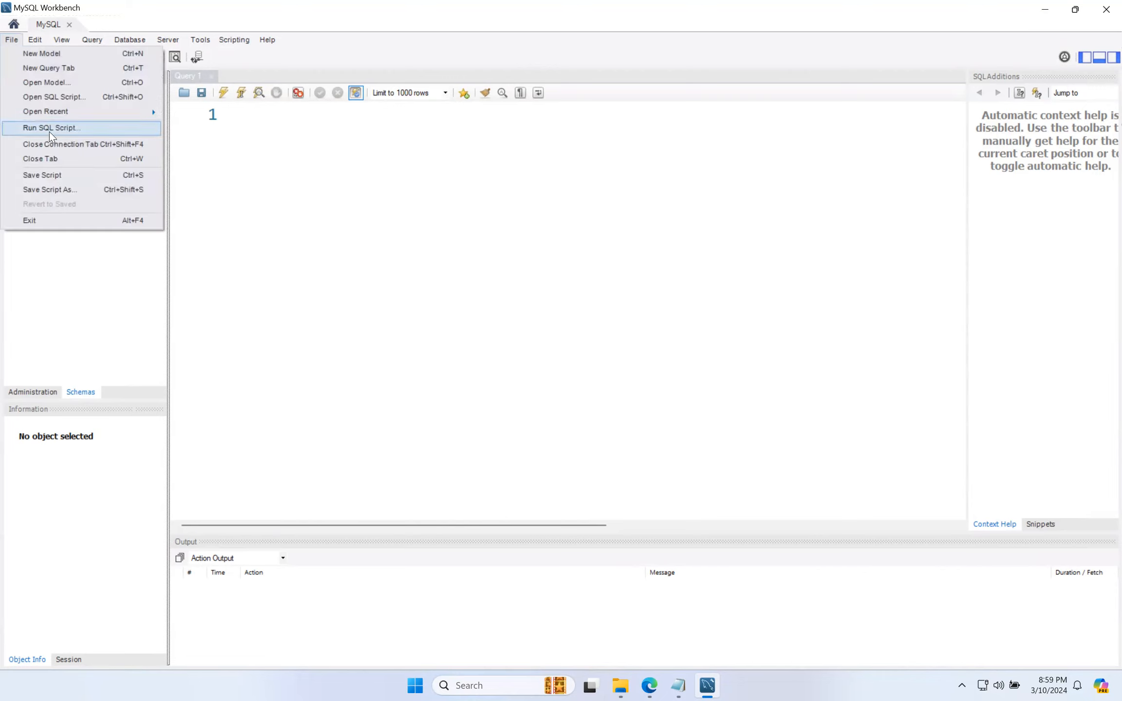
{"action": "left_click", "coordinate": [89, 128]}
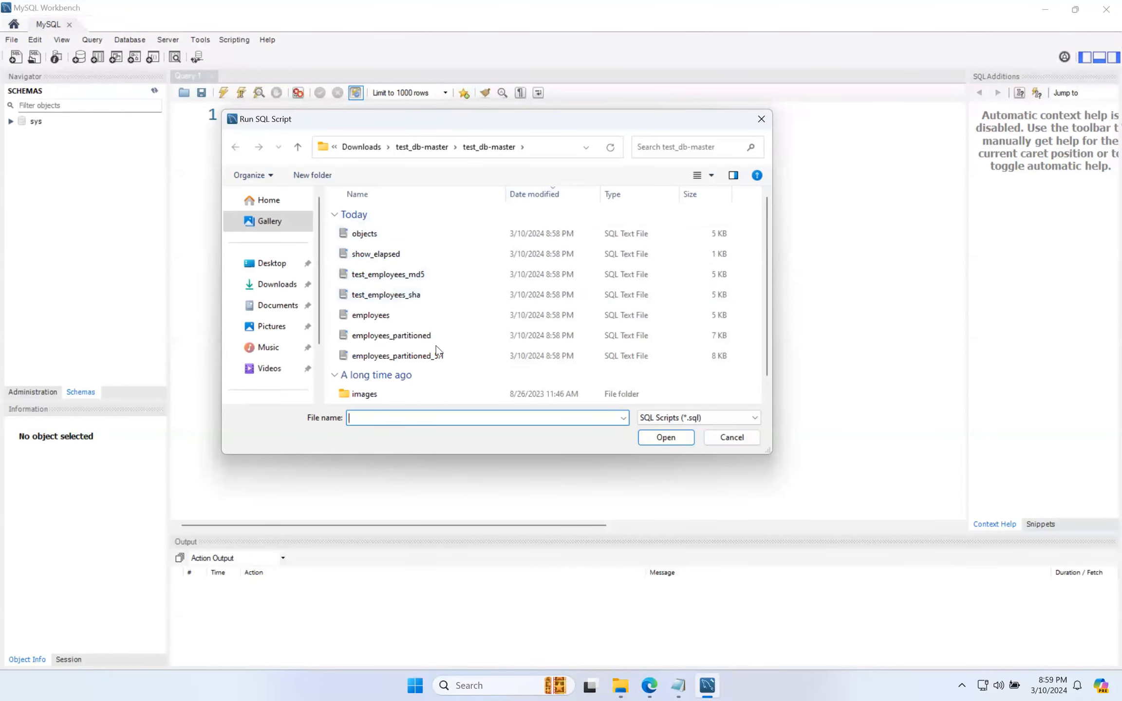
{"action": "left_click_drag", "start_coordinate": [509, 128], "coordinate": [542, 133]}
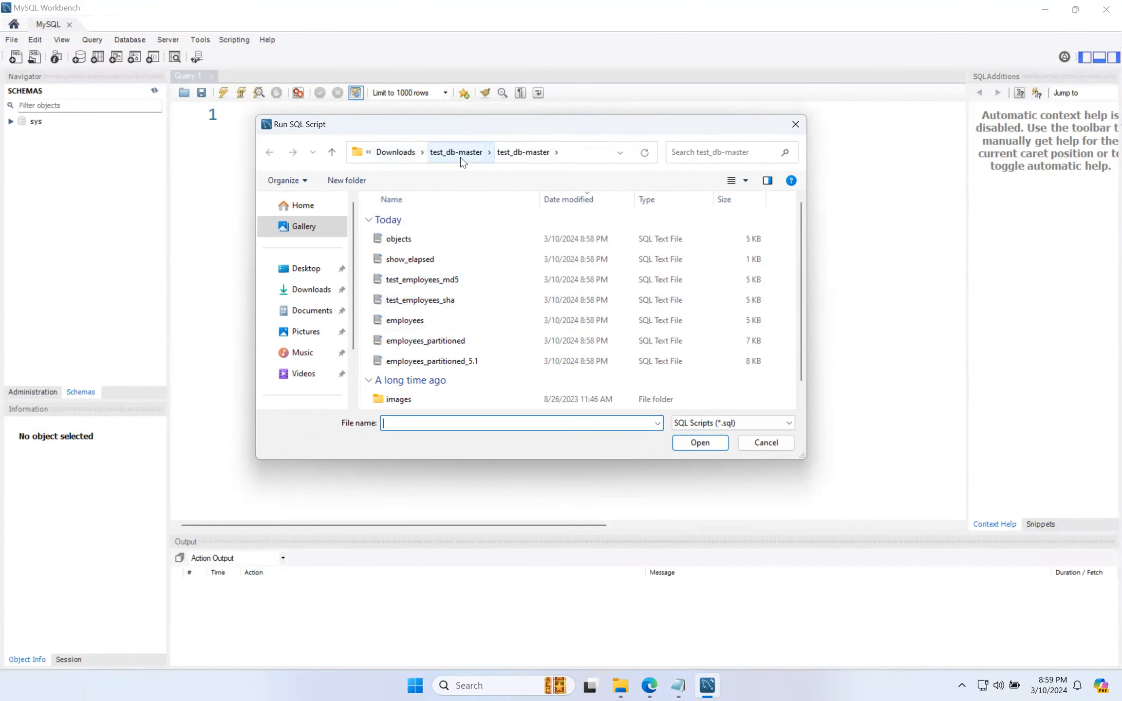
{"action": "left_click", "coordinate": [492, 320]}
{"action": "left_click", "coordinate": [694, 443]}
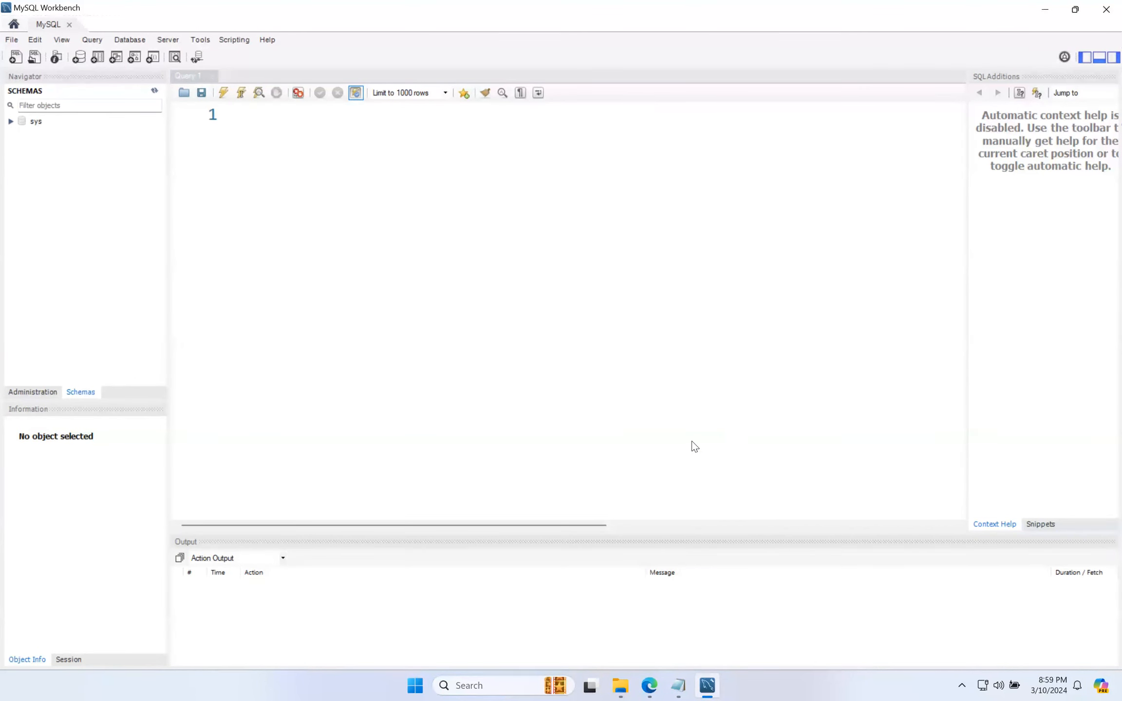
Check the employees.sql preview and try to run the script with default schema name and character set left blank
{"action": "scroll", "coordinate": [545, 309], "scroll_direction": "down", "scroll_amount": 20}
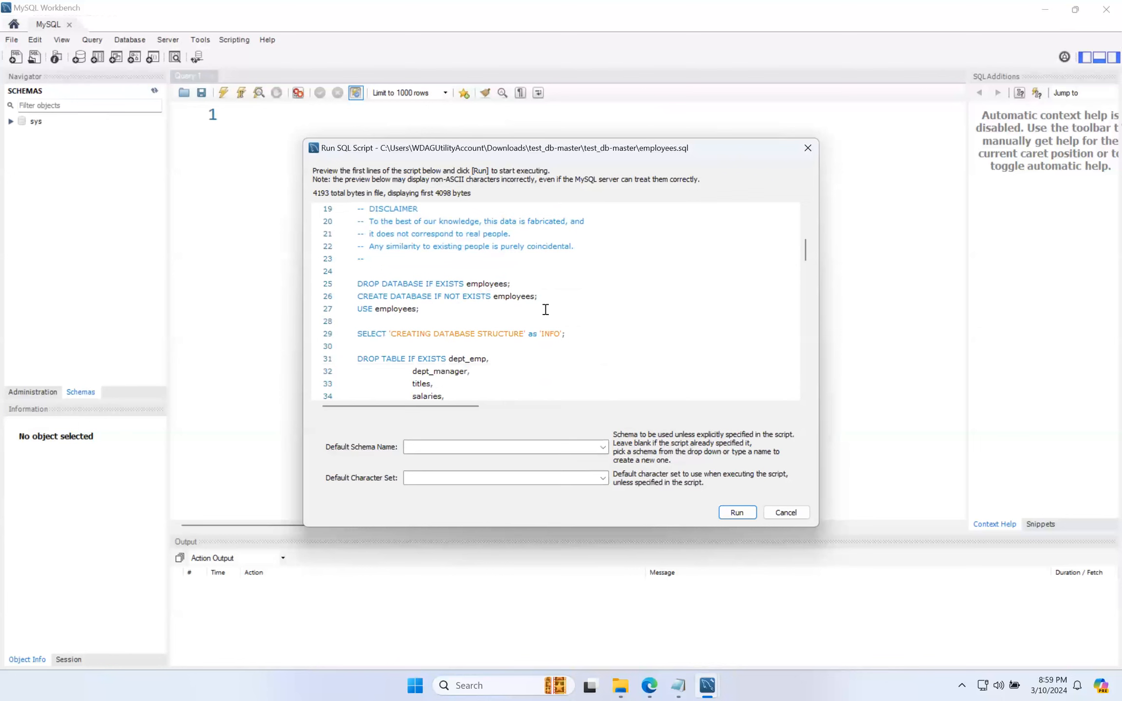
{"action": "scroll", "coordinate": [546, 310], "scroll_direction": "down", "scroll_amount": 12}
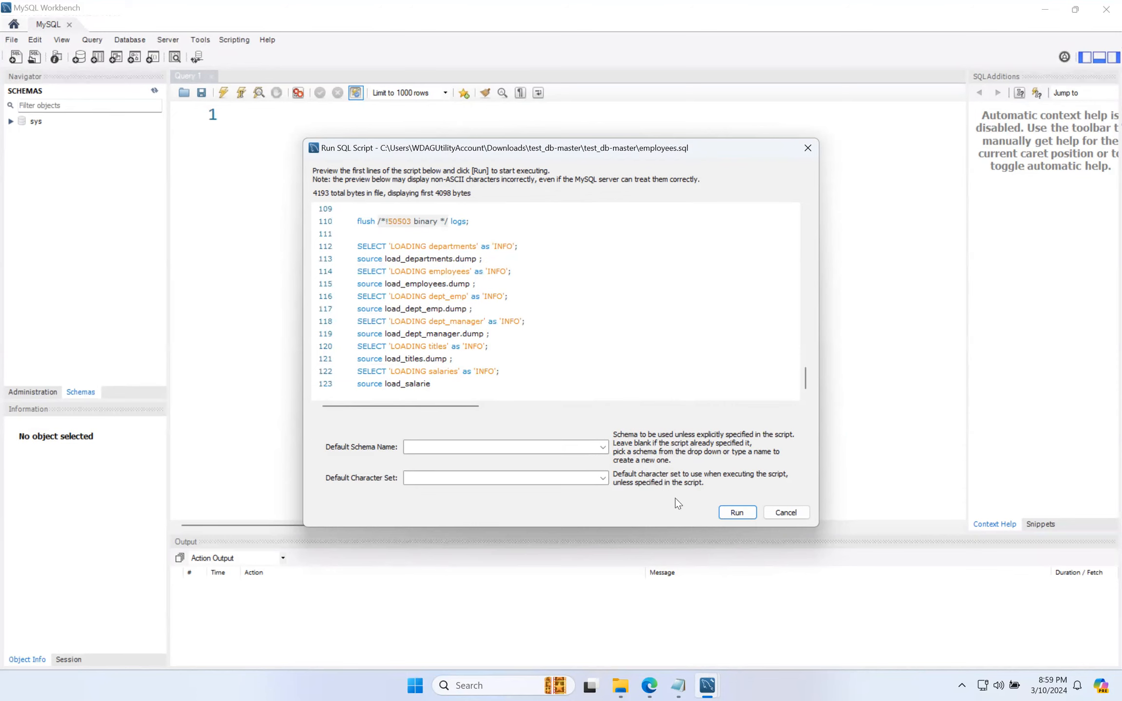
{"action": "left_click", "coordinate": [739, 514]}
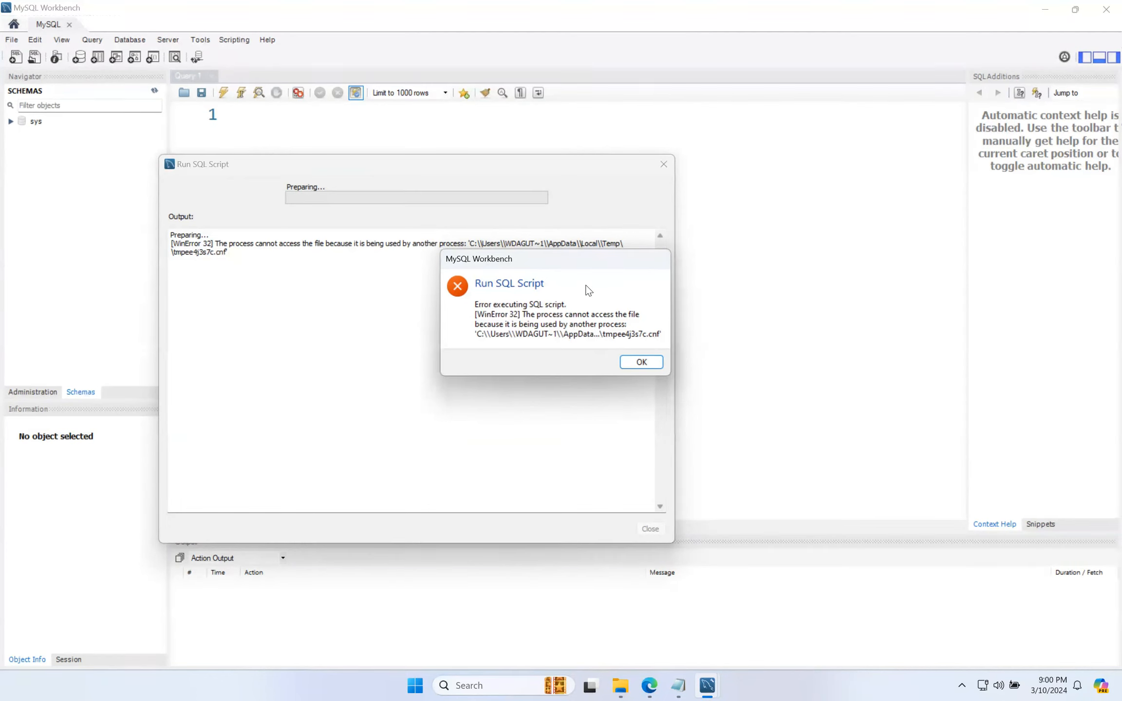
Dismiss the script execution error and highlight the error text in the Run SQL Script output
{"action": "left_click_drag", "start_coordinate": [540, 261], "coordinate": [467, 298]}
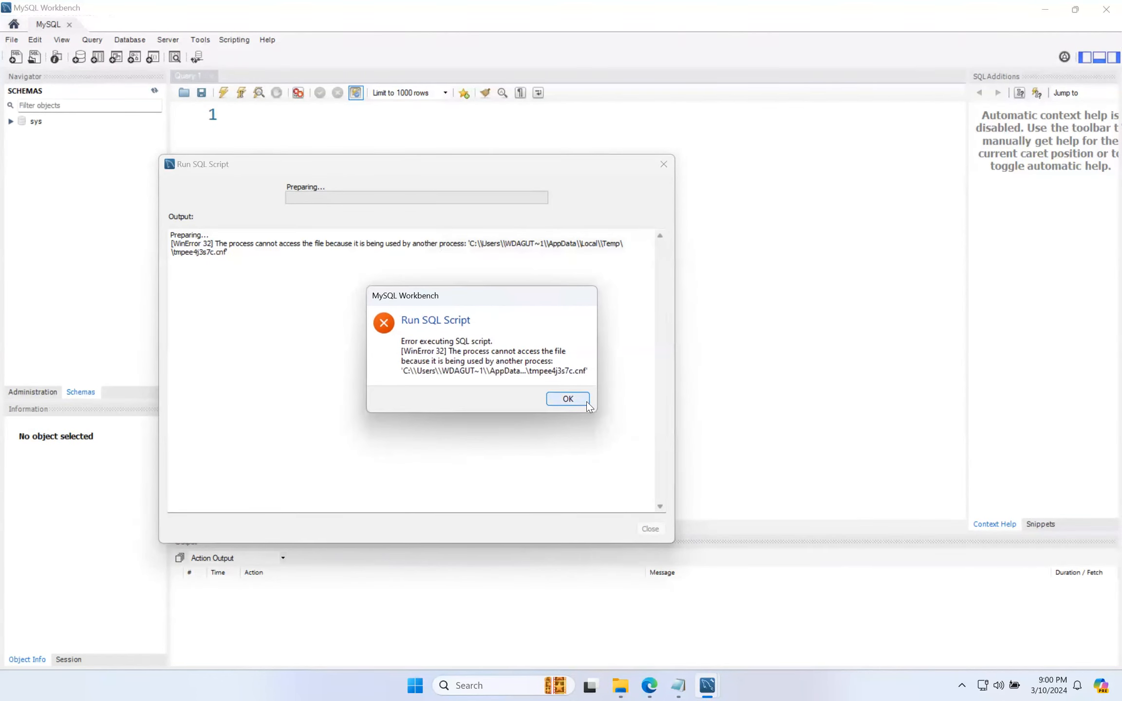
{"action": "left_click", "coordinate": [568, 400]}
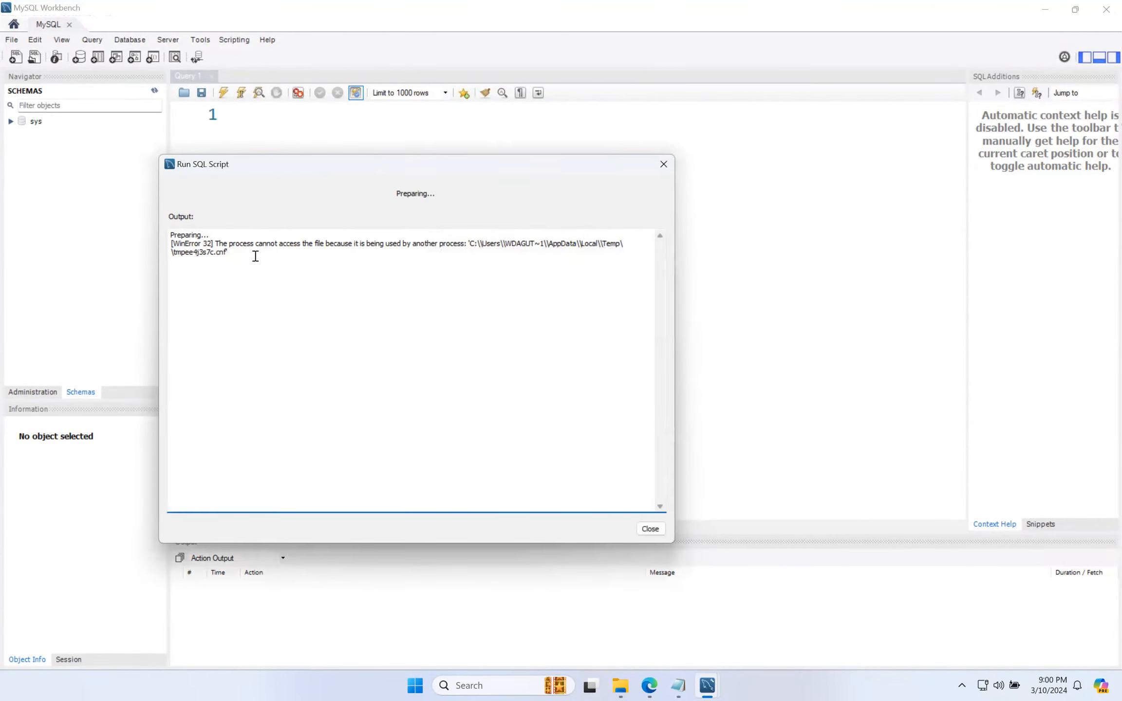
{"action": "left_click_drag", "start_coordinate": [255, 256], "coordinate": [141, 231]}
{"action": "left_click_drag", "start_coordinate": [369, 166], "coordinate": [452, 168]}
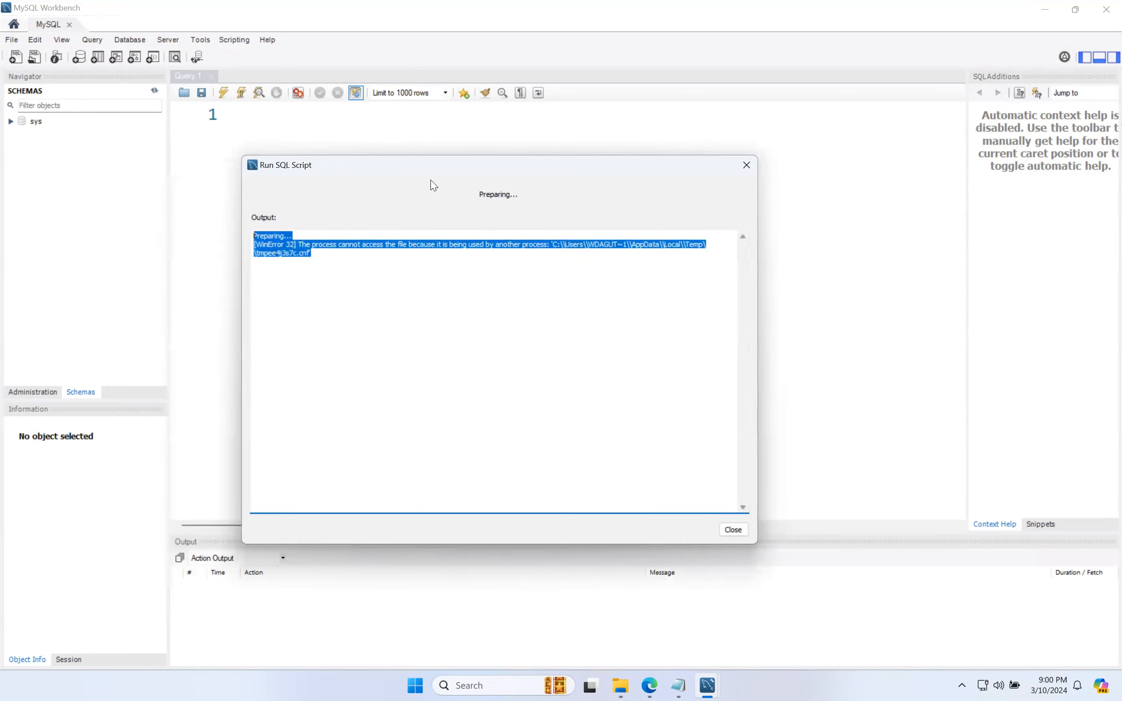
Highlight the error text in the Run SQL Script output again and close the script dialog
{"action": "left_click", "coordinate": [370, 285]}
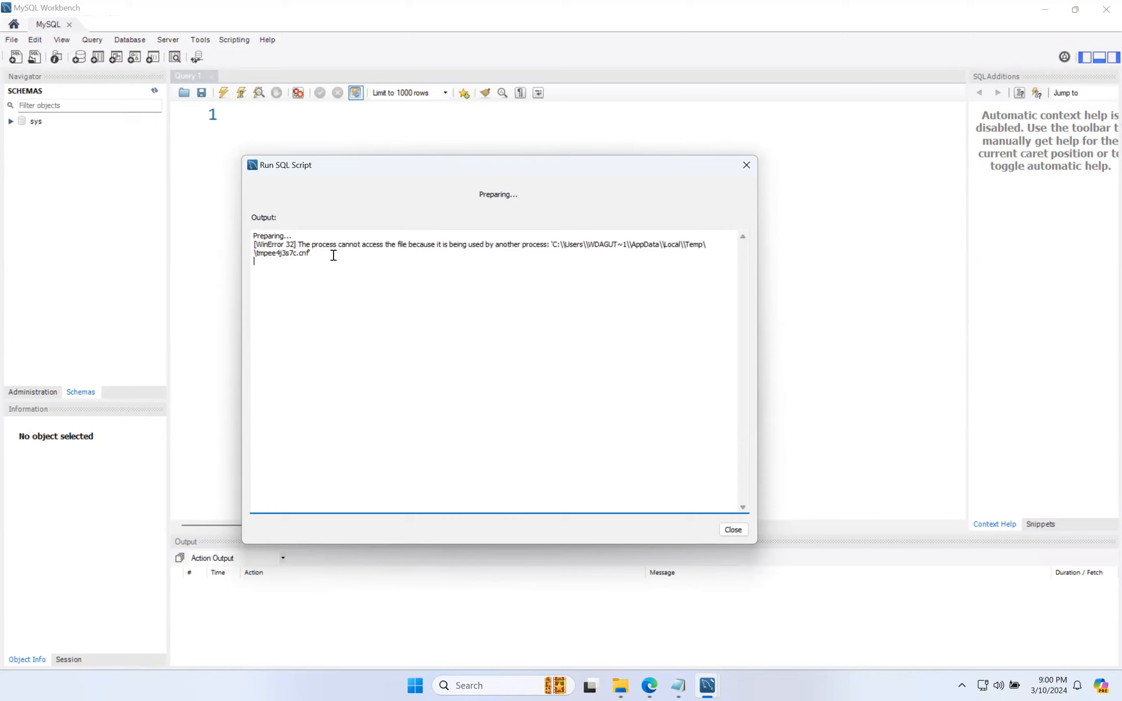
{"action": "left_click_drag", "start_coordinate": [333, 255], "coordinate": [248, 235]}
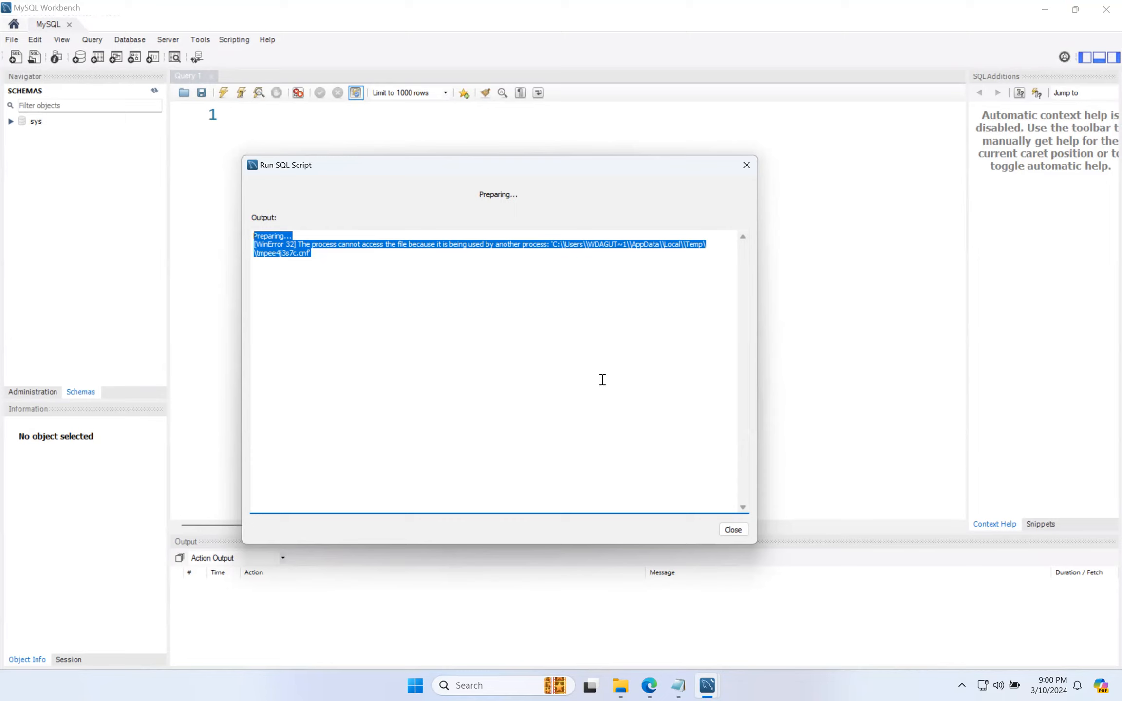
{"action": "left_click", "coordinate": [732, 529]}
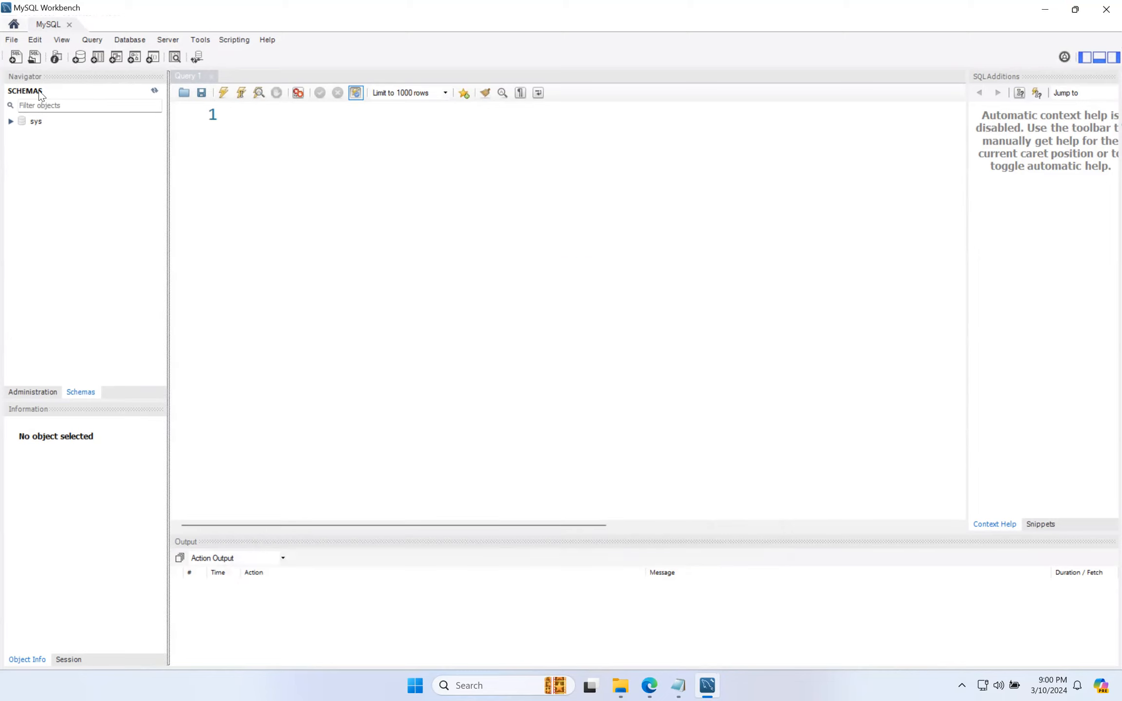
Open the employees SQL script from the inner test_db-master folder in a new editor tab
{"action": "left_click", "coordinate": [11, 40]}
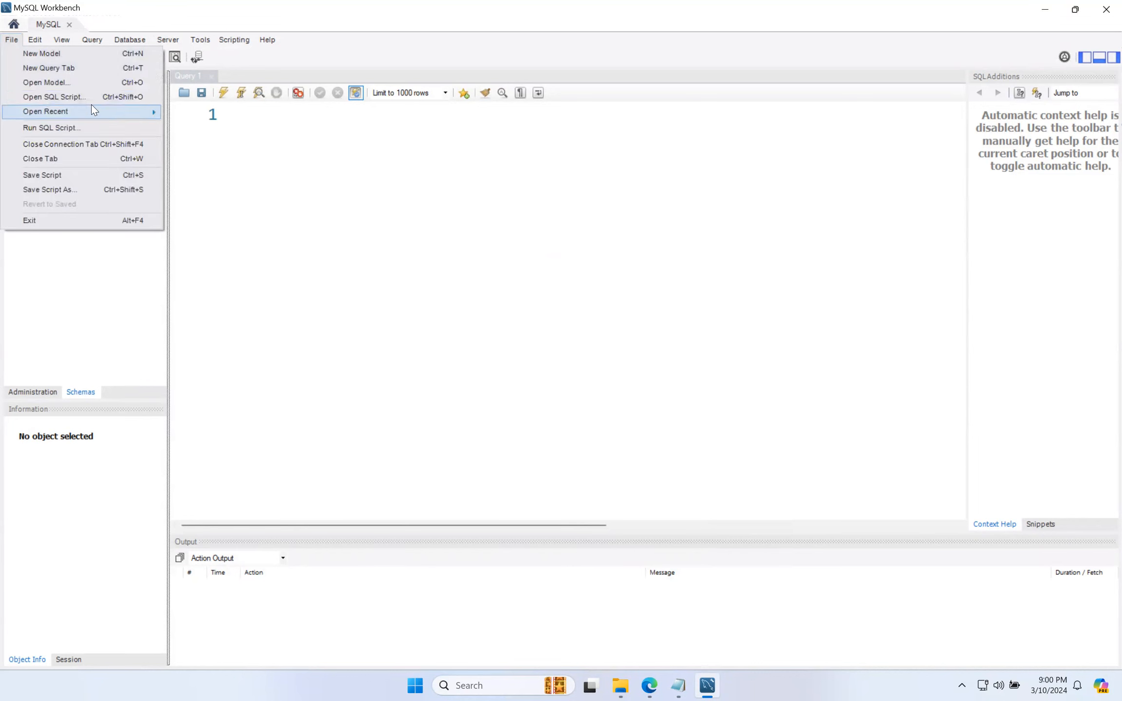
{"action": "left_click", "coordinate": [52, 97]}
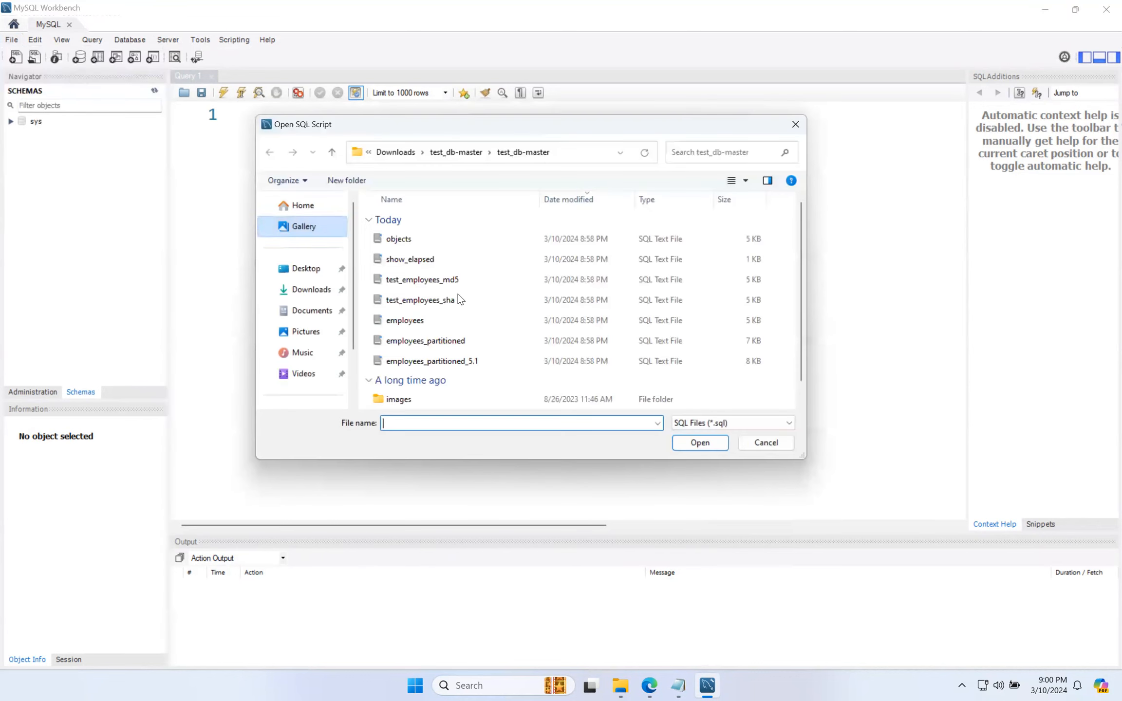
{"action": "left_click", "coordinate": [405, 319]}
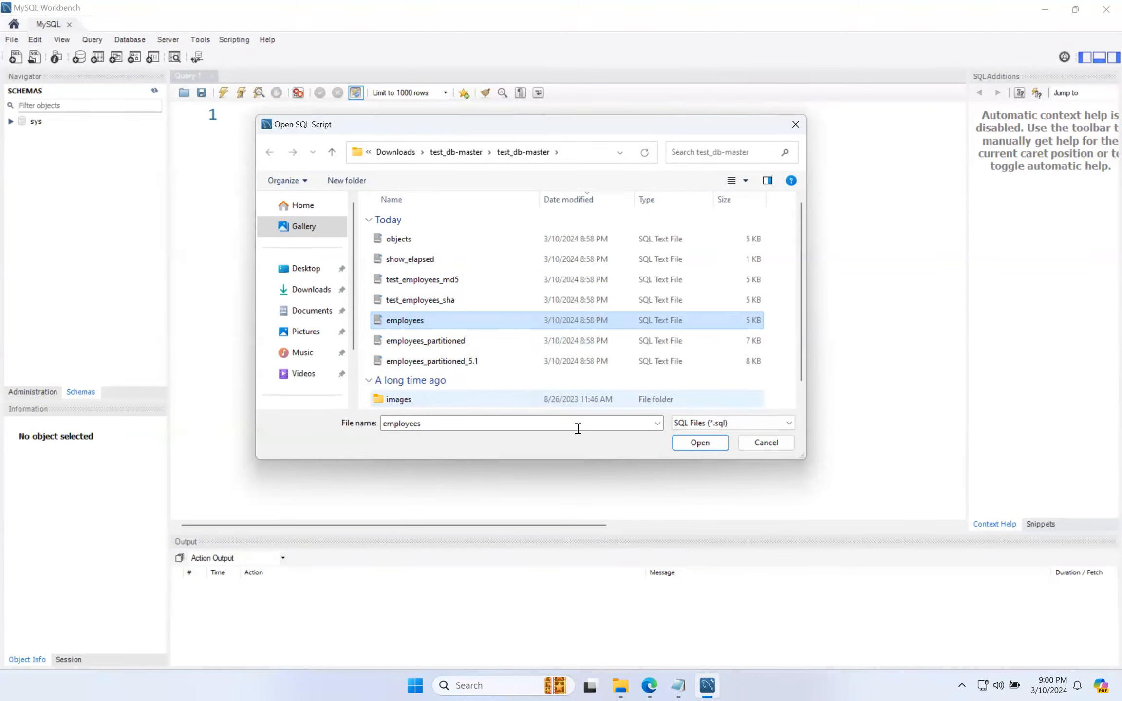
{"action": "left_click", "coordinate": [710, 447]}
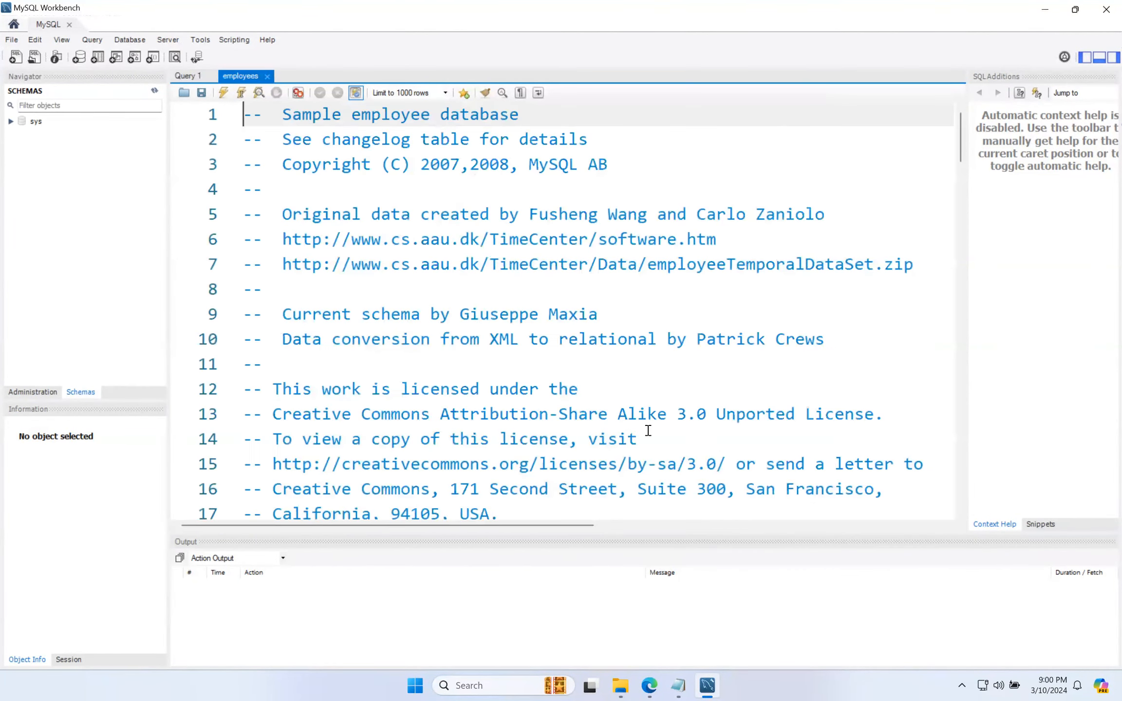
Examine the employees script down to its closing source statements, highlighting the source keyword for load_salaries3.dump and load_salaries2.dump
{"action": "scroll", "coordinate": [530, 289], "scroll_direction": "down", "scroll_amount": 8}
{"action": "scroll", "coordinate": [530, 292], "scroll_direction": "down", "scroll_amount": 14}
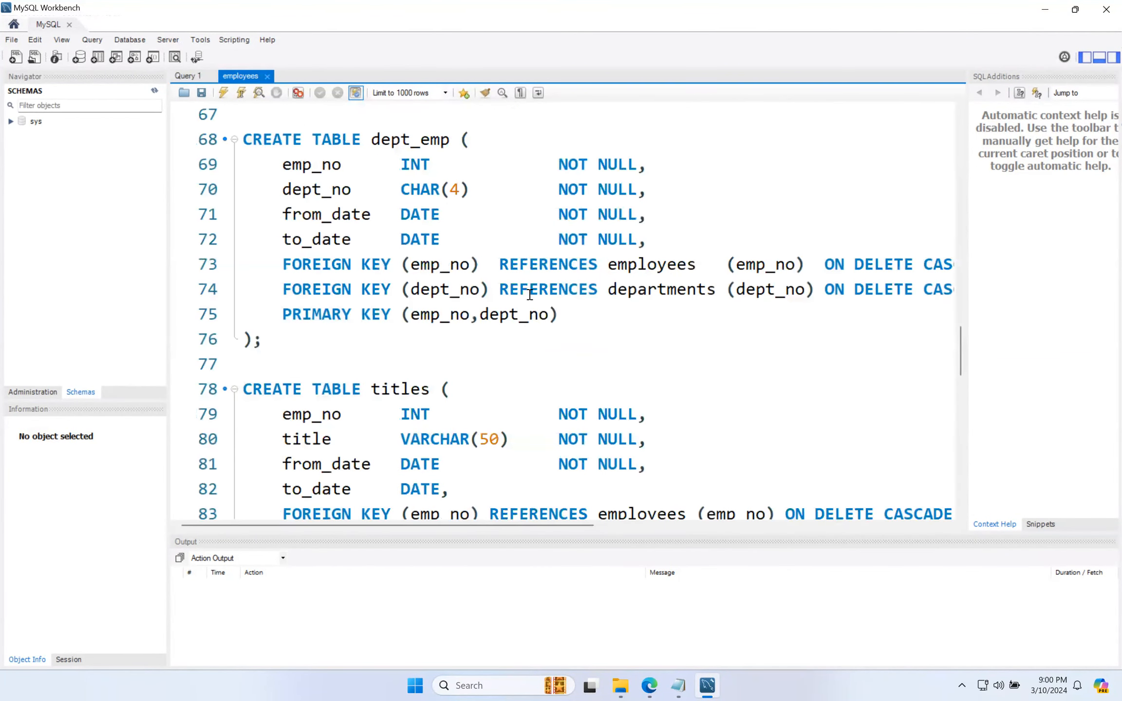
{"action": "scroll", "coordinate": [531, 293], "scroll_direction": "down", "scroll_amount": 15}
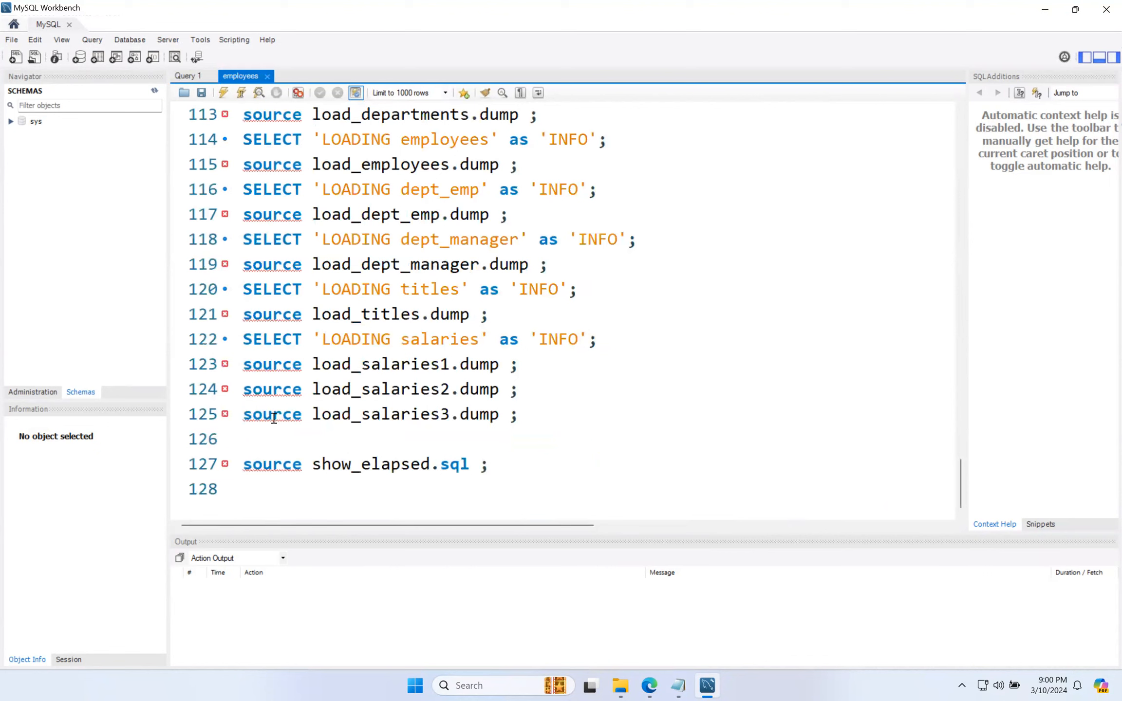
{"action": "left_click_drag", "start_coordinate": [301, 414], "coordinate": [245, 415]}
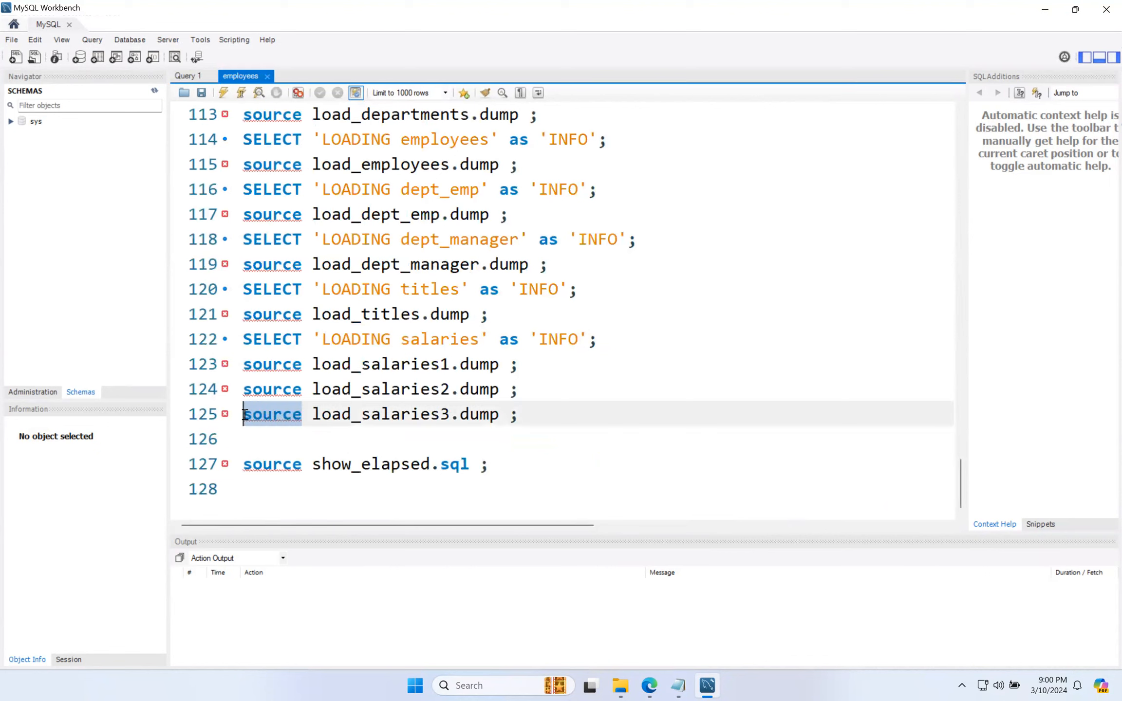
{"action": "left_click_drag", "start_coordinate": [301, 389], "coordinate": [244, 389]}
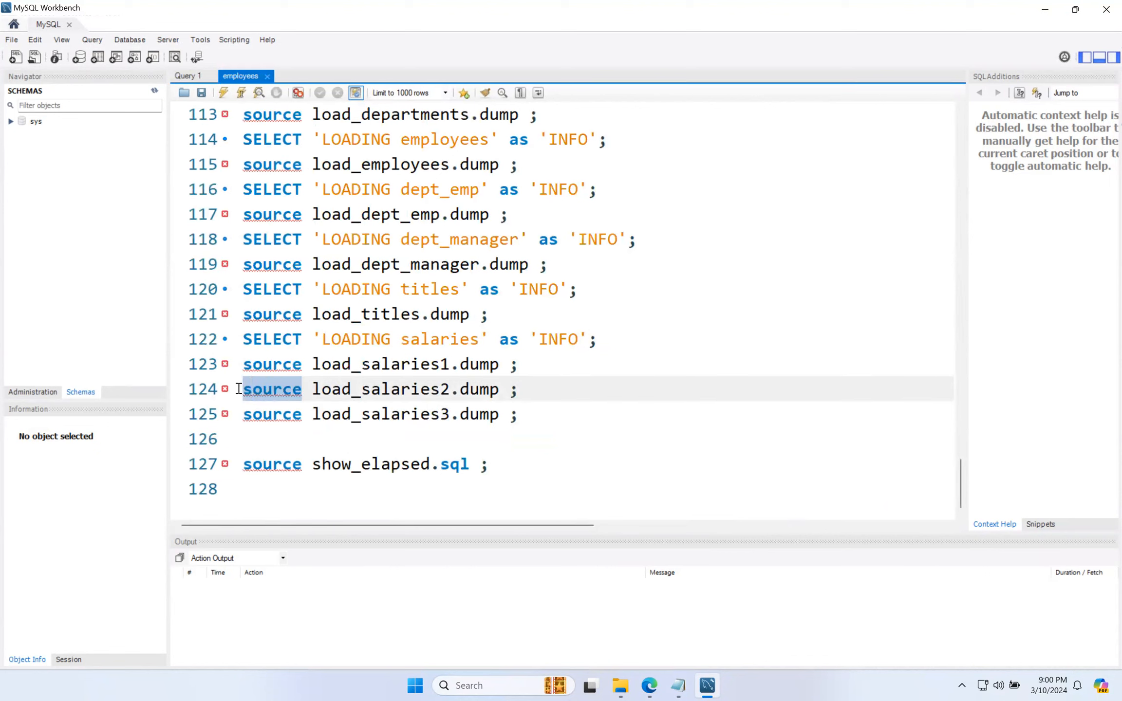
{"action": "scroll", "coordinate": [533, 329], "scroll_direction": "up", "scroll_amount": 12}
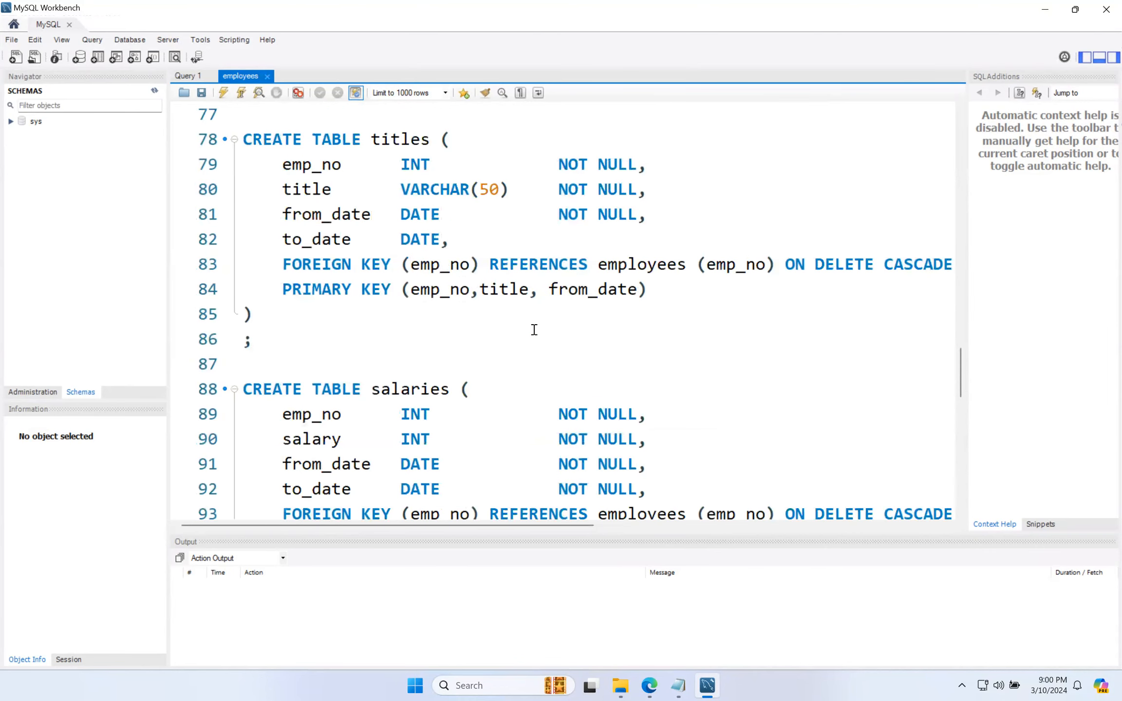
{"action": "scroll", "coordinate": [534, 329], "scroll_direction": "up", "scroll_amount": 20}
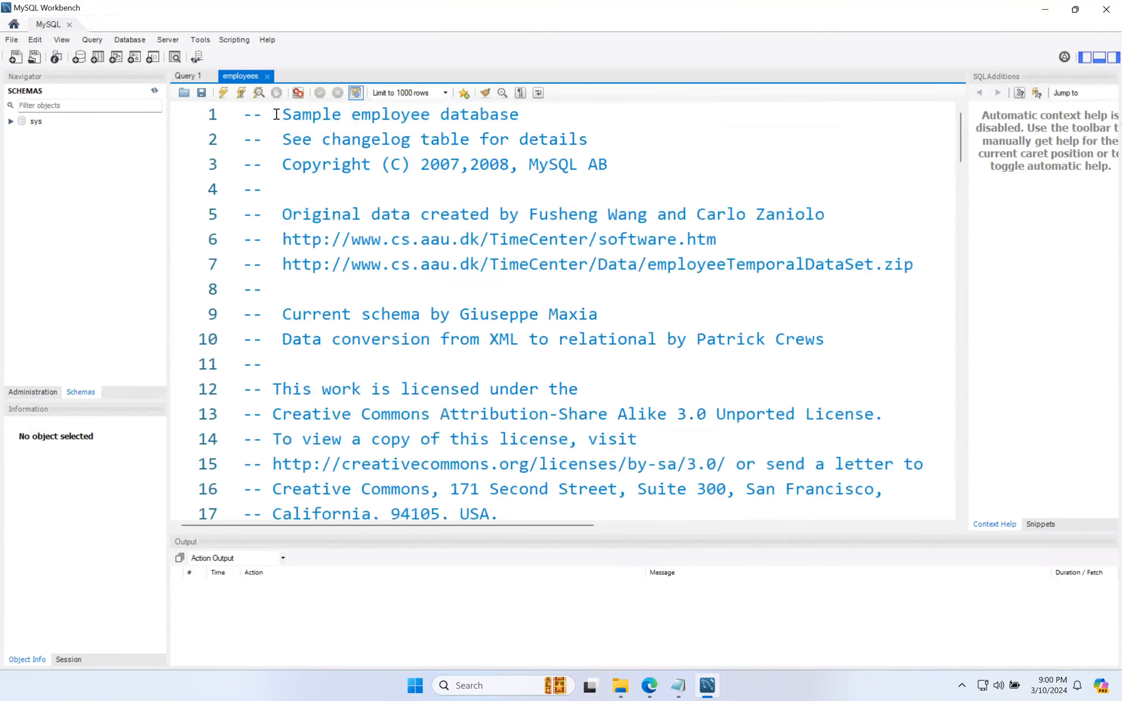
Close the employees script tab and the empty Query 1 tab
{"action": "left_click", "coordinate": [267, 76]}
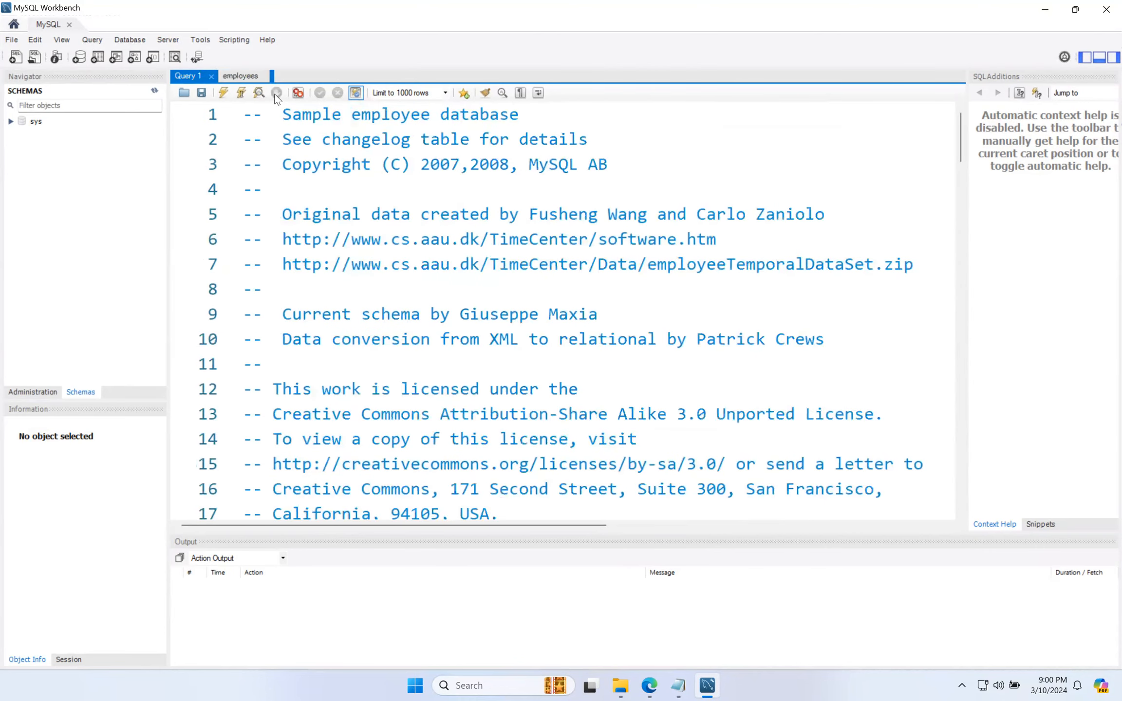
{"action": "left_click", "coordinate": [223, 91]}
{"action": "left_click", "coordinate": [211, 77]}
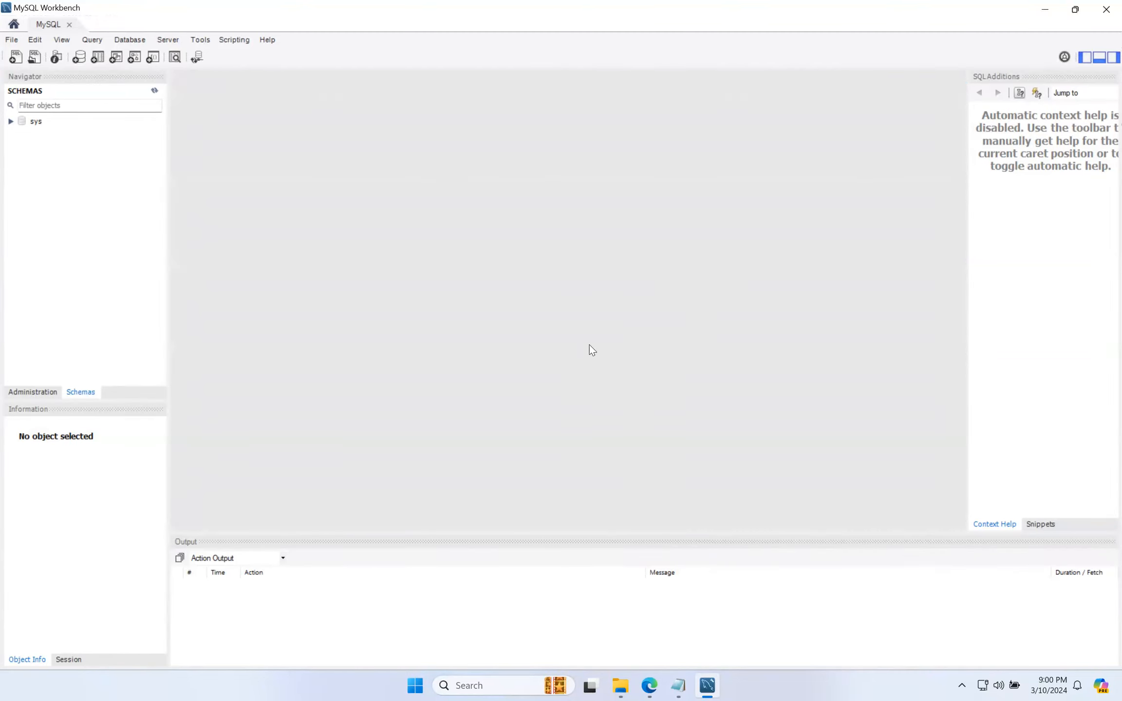
Switch to File Explorer and copy all files and folders in the inner test_db-master folder
{"action": "left_click", "coordinate": [620, 685]}
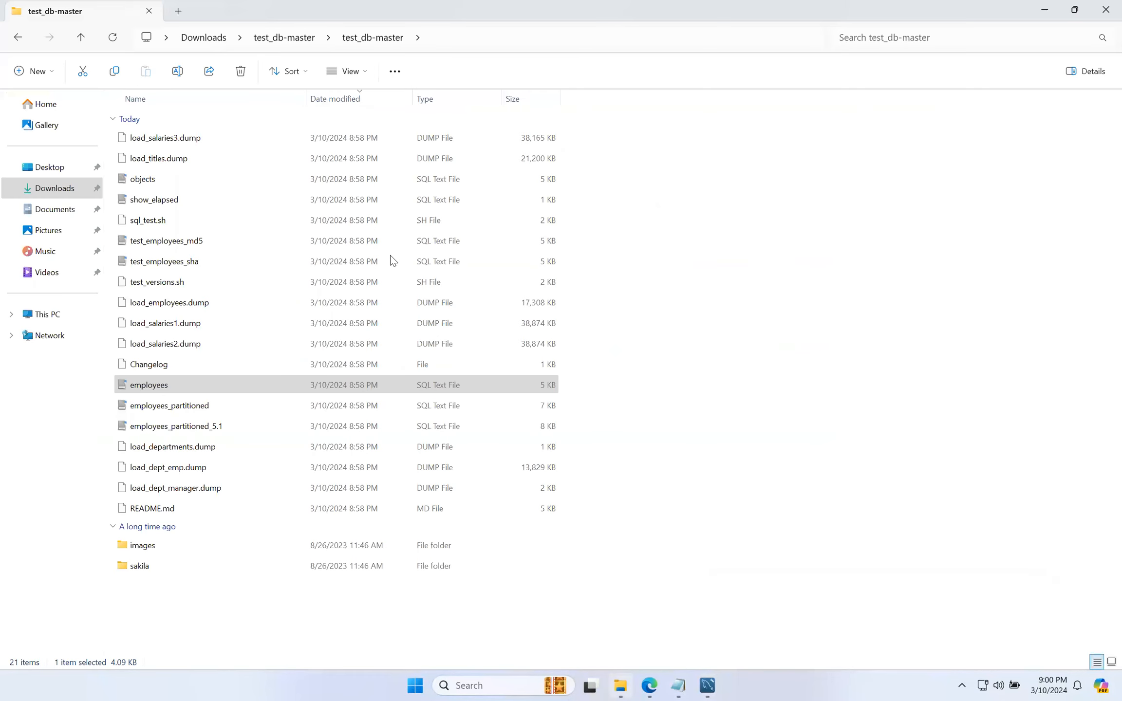
{"action": "left_click", "coordinate": [735, 283]}
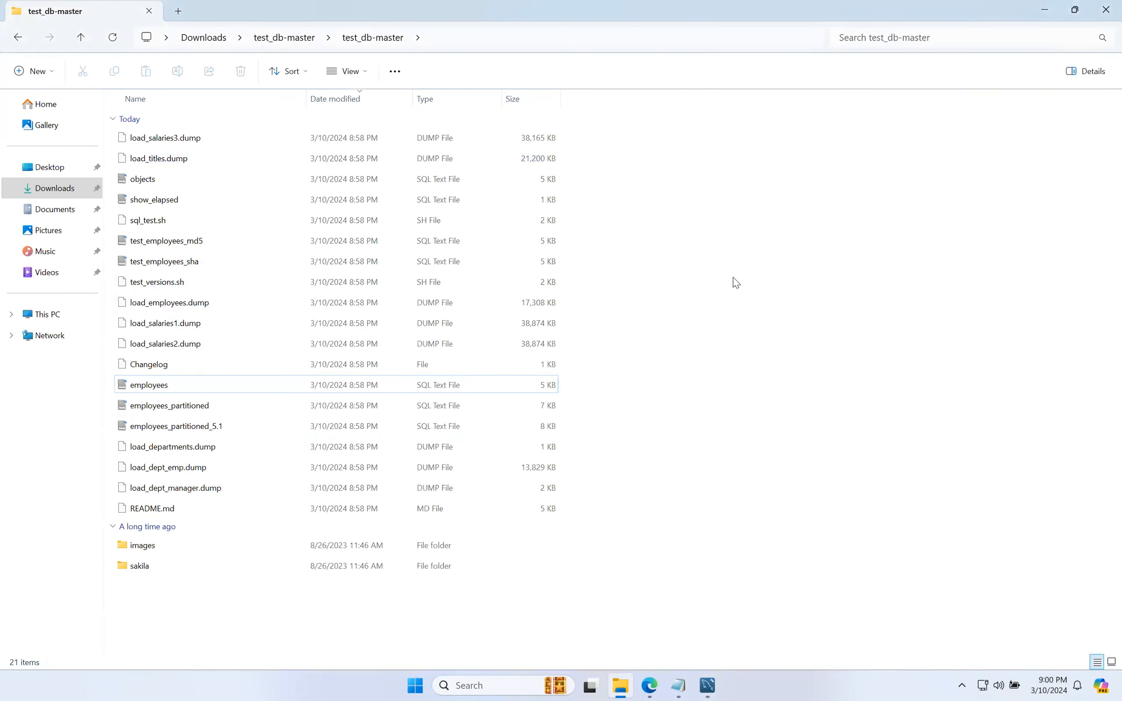
{"action": "key", "text": "ctrl+a"}
{"action": "key", "text": "ctrl+c"}
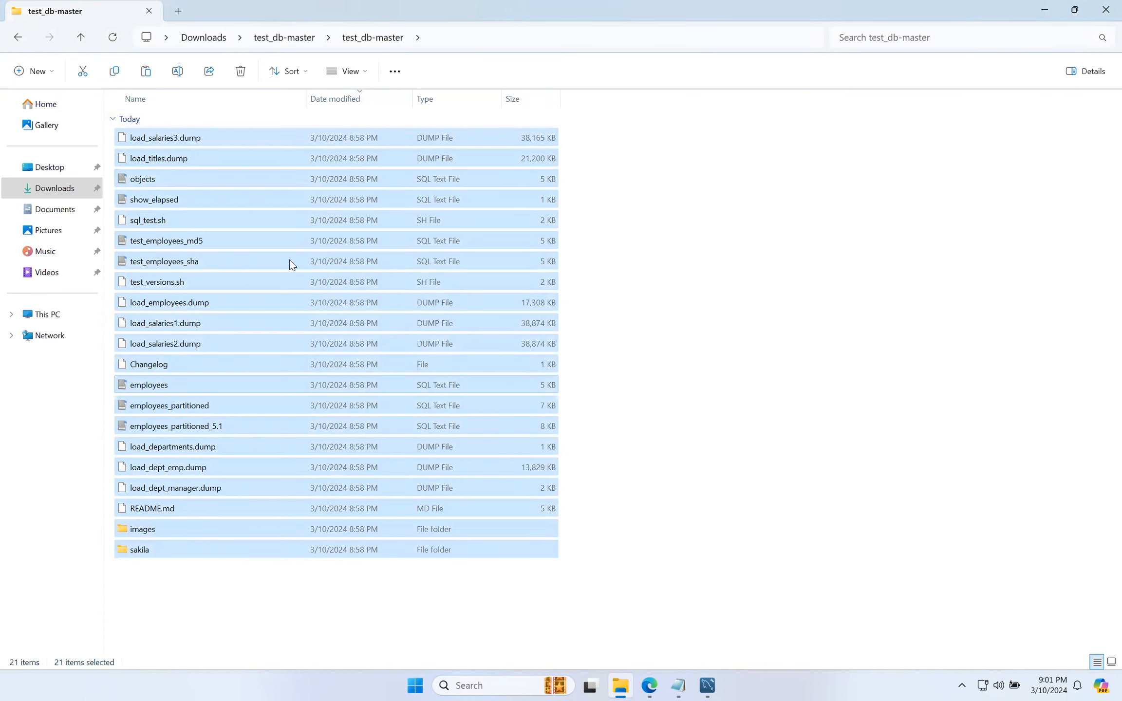
Paste the copied files into C:\Program Files\MySQL\MySQL Server 8.0\bin, opened in a new File Explorer tab
{"action": "left_click", "coordinate": [179, 10]}
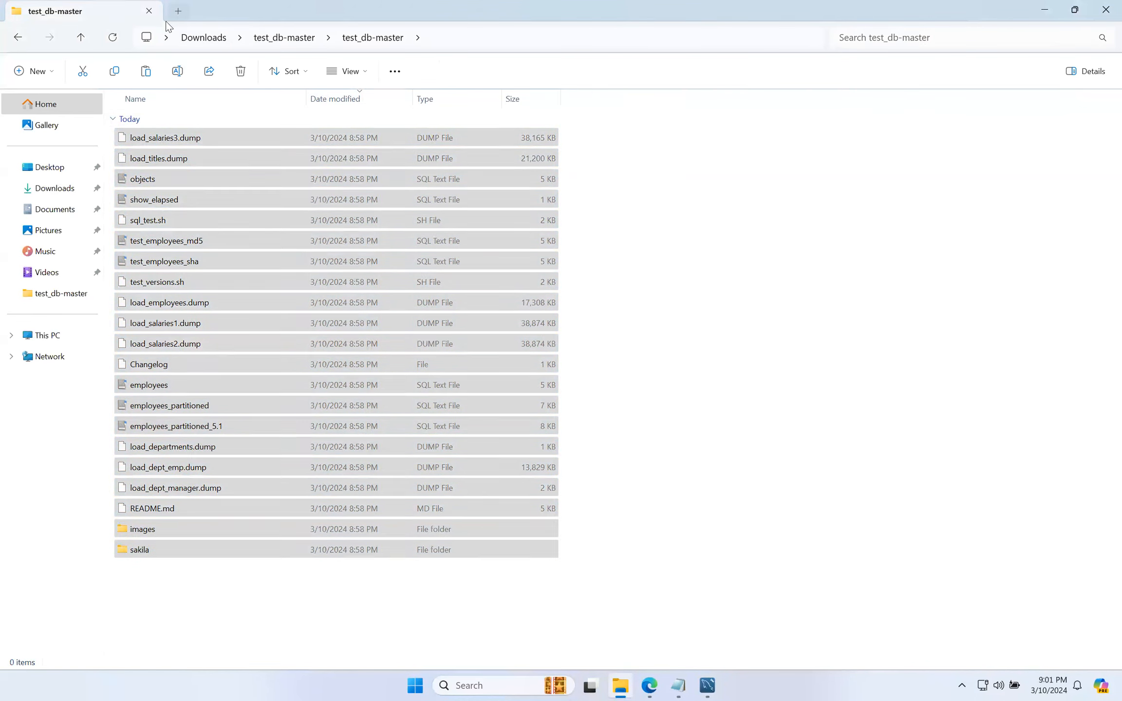
{"action": "left_click", "coordinate": [45, 340]}
{"action": "double_click", "coordinate": [181, 130]}
{"action": "left_click", "coordinate": [150, 166]}
{"action": "double_click", "coordinate": [150, 165]}
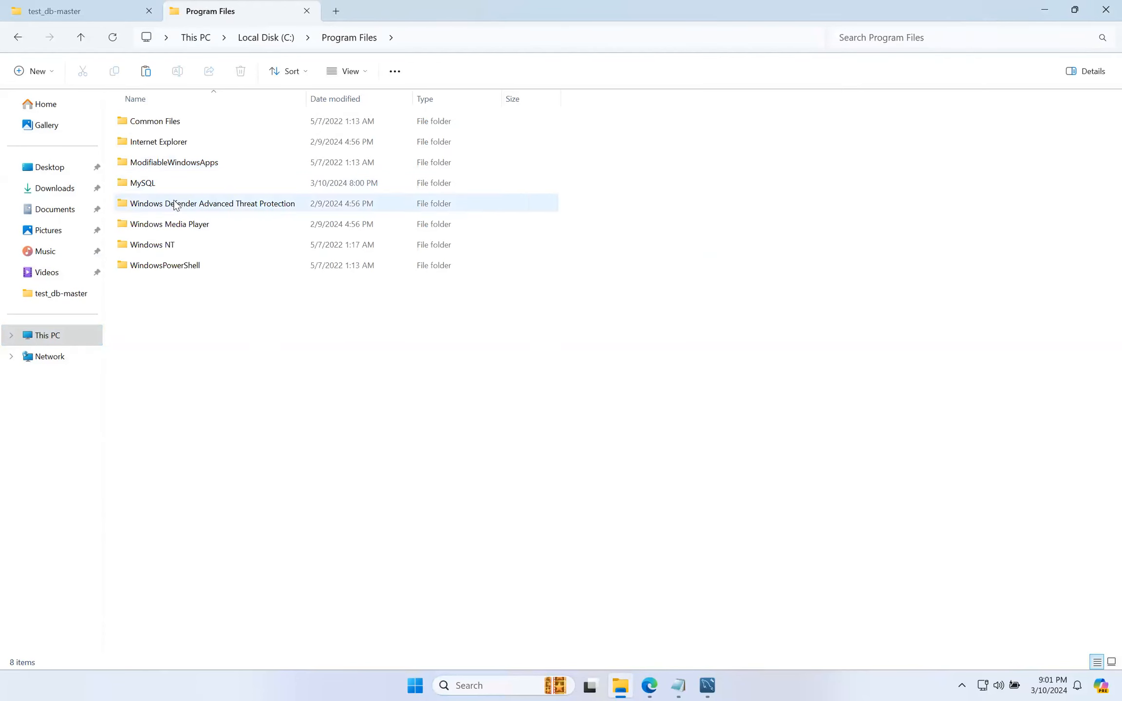
{"action": "double_click", "coordinate": [141, 183]}
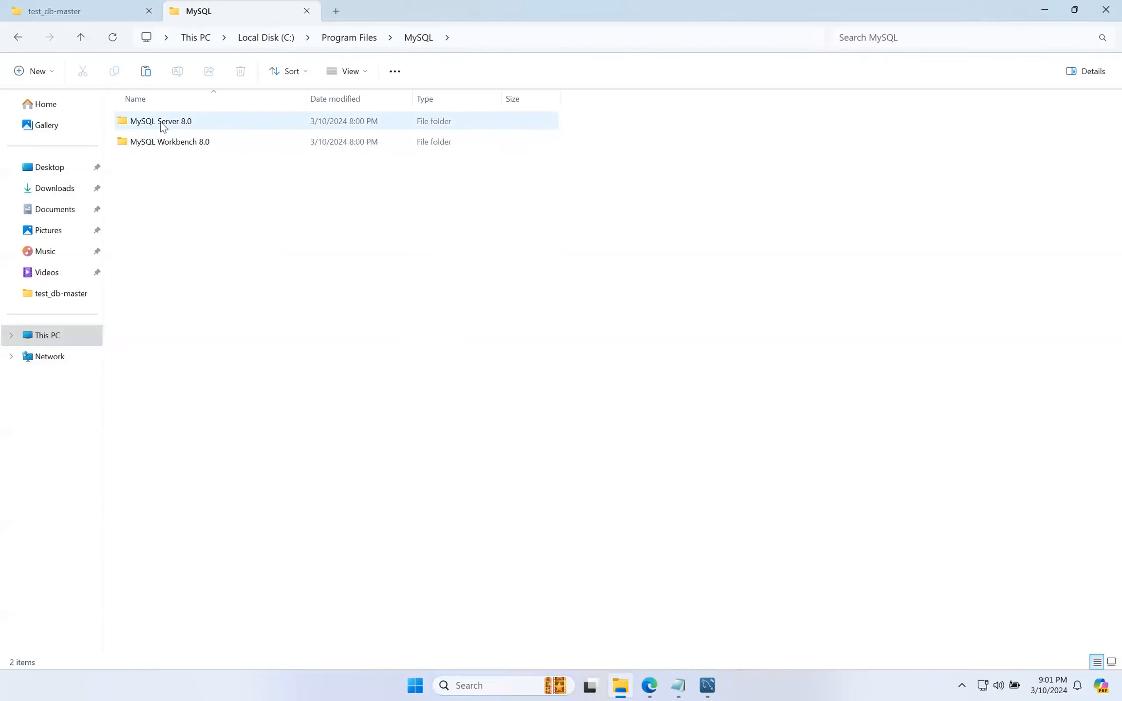
{"action": "double_click", "coordinate": [202, 125]}
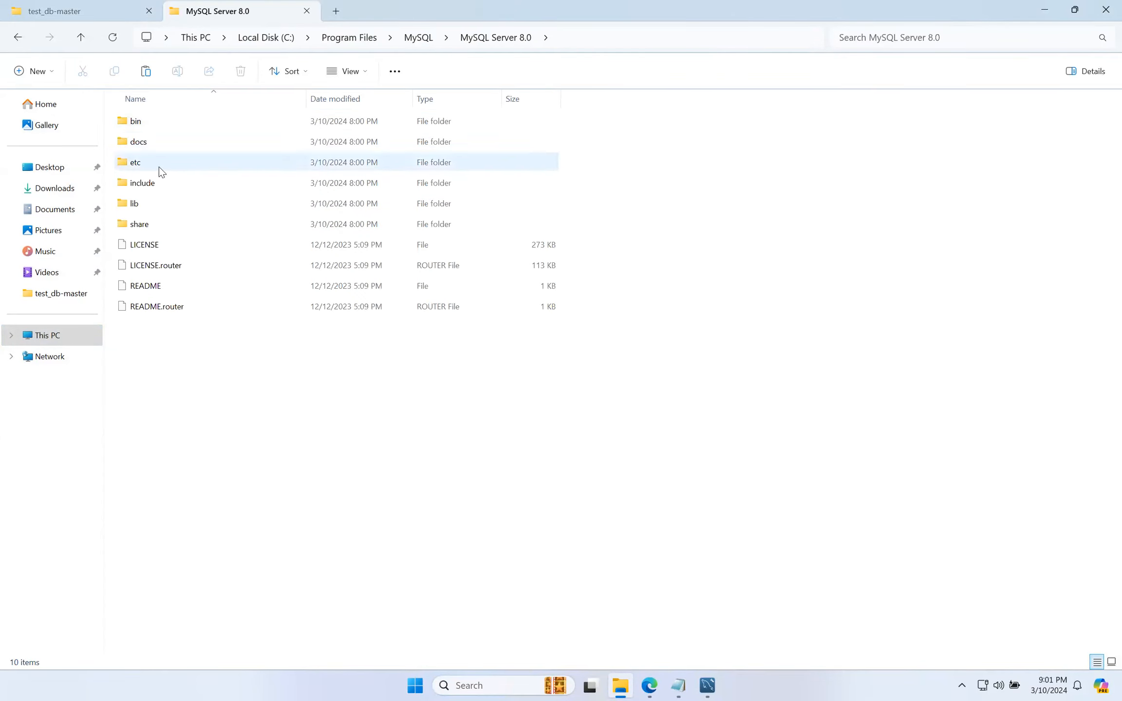
{"action": "double_click", "coordinate": [154, 121]}
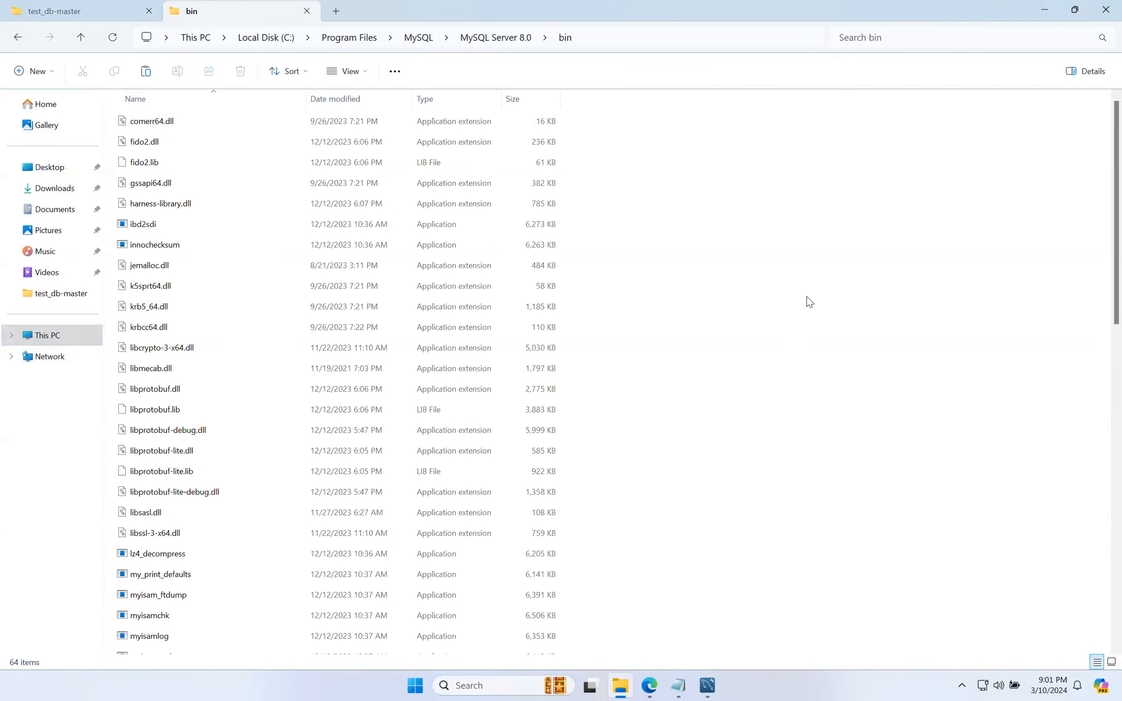
{"action": "key", "text": "ctrl+v"}
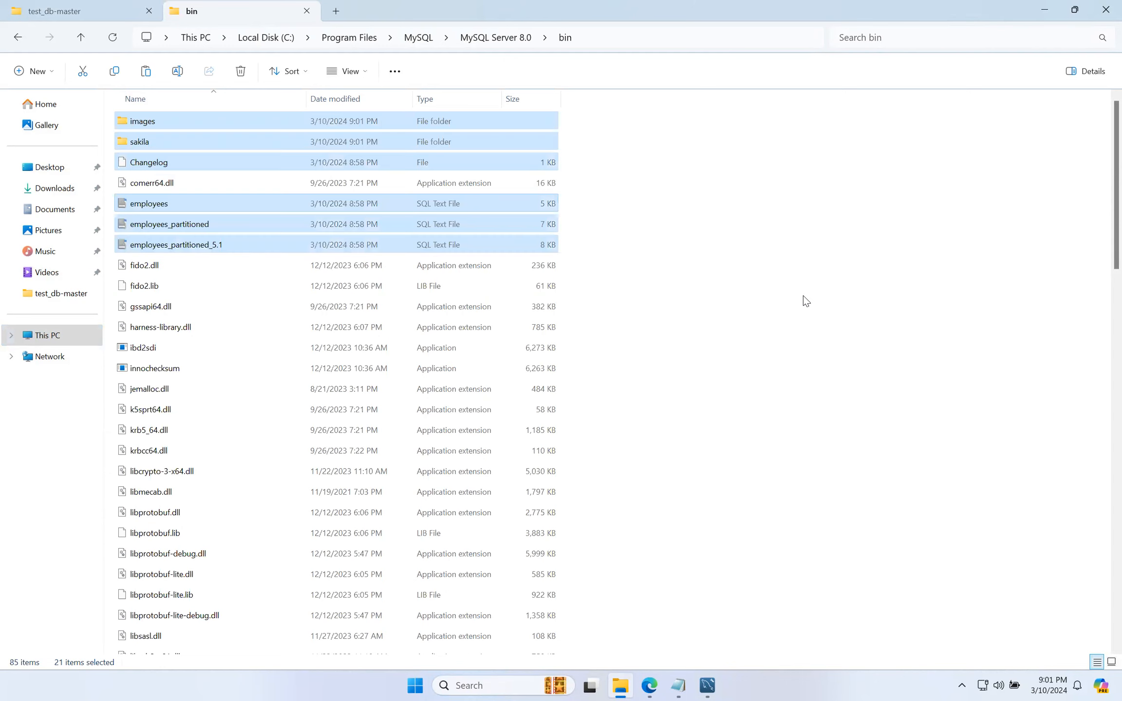
Review the pasted SQL and dump files throughout the bin folder and clear the selection
{"action": "scroll", "coordinate": [308, 363], "scroll_direction": "down", "scroll_amount": 6}
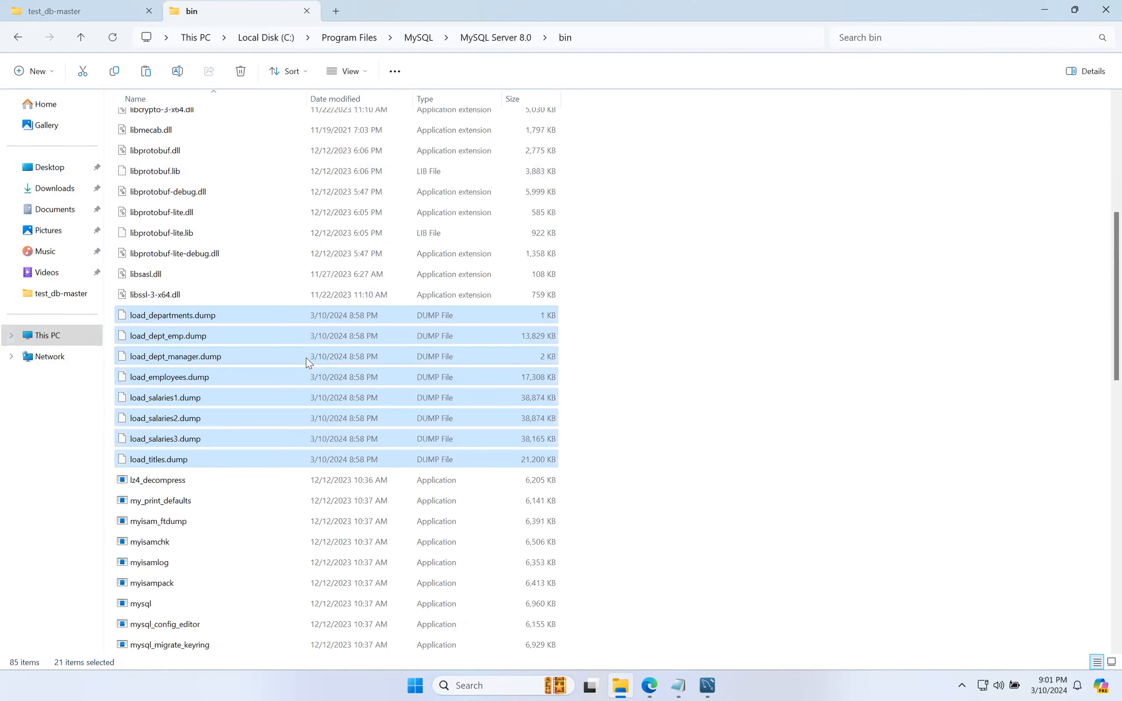
{"action": "scroll", "coordinate": [313, 390], "scroll_direction": "up", "scroll_amount": 6}
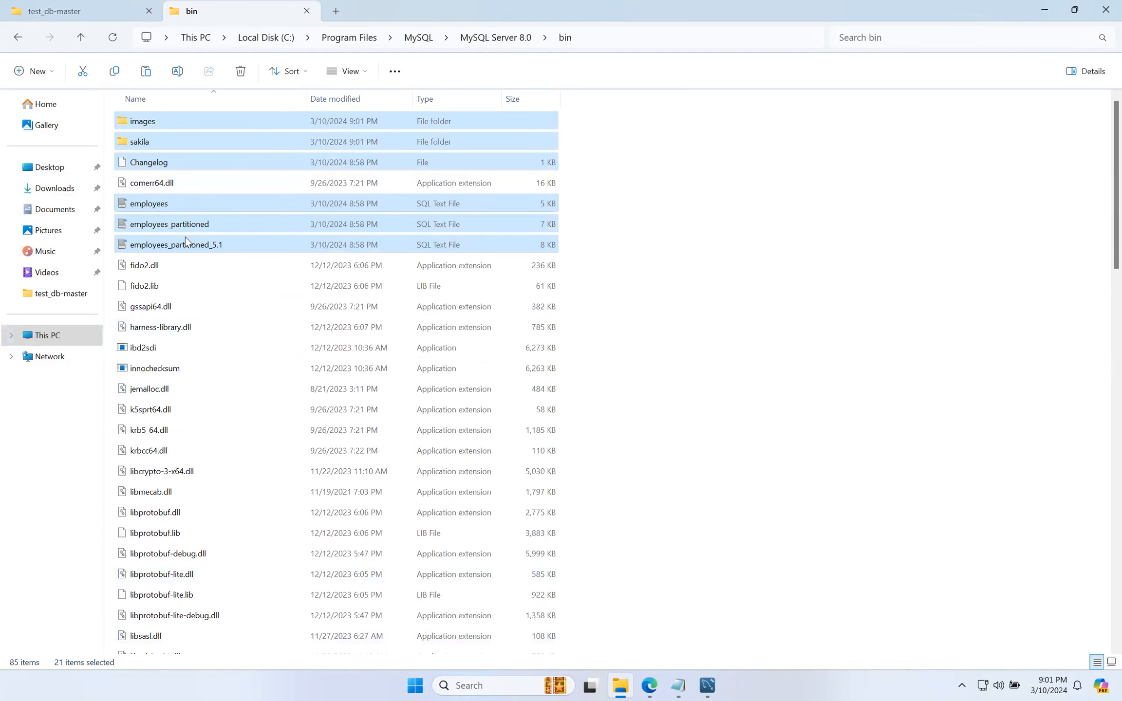
{"action": "scroll", "coordinate": [273, 305], "scroll_direction": "down", "scroll_amount": 7}
{"action": "scroll", "coordinate": [271, 304], "scroll_direction": "down", "scroll_amount": 2}
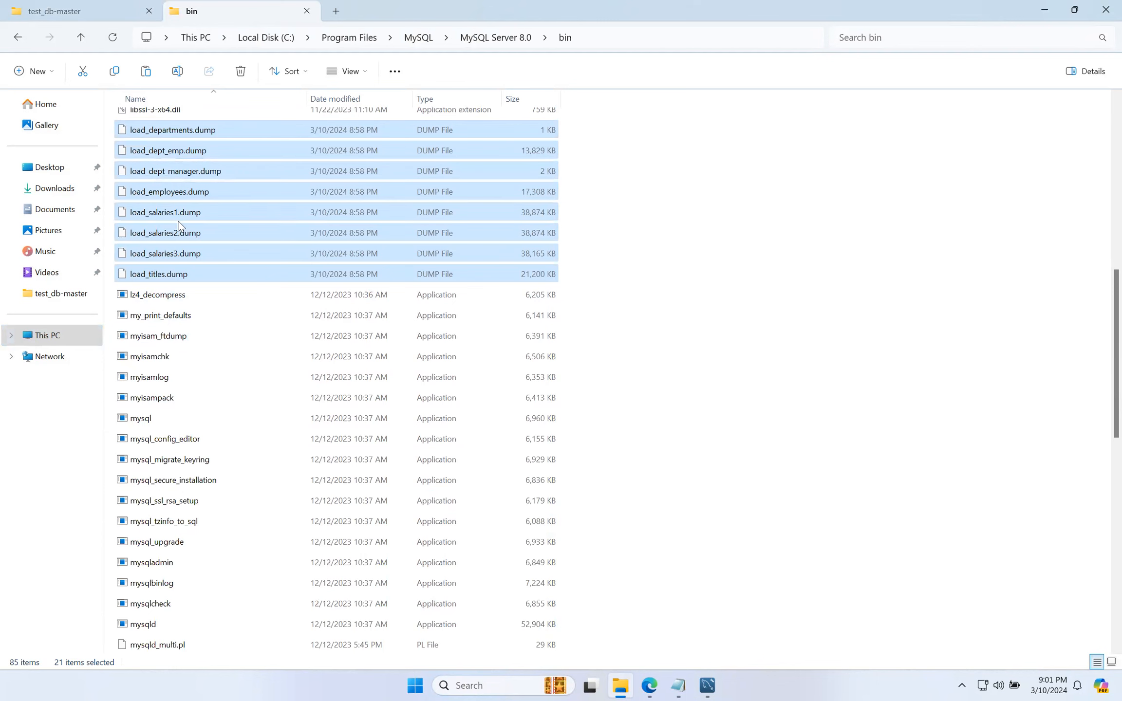
{"action": "scroll", "coordinate": [417, 316], "scroll_direction": "down", "scroll_amount": 6}
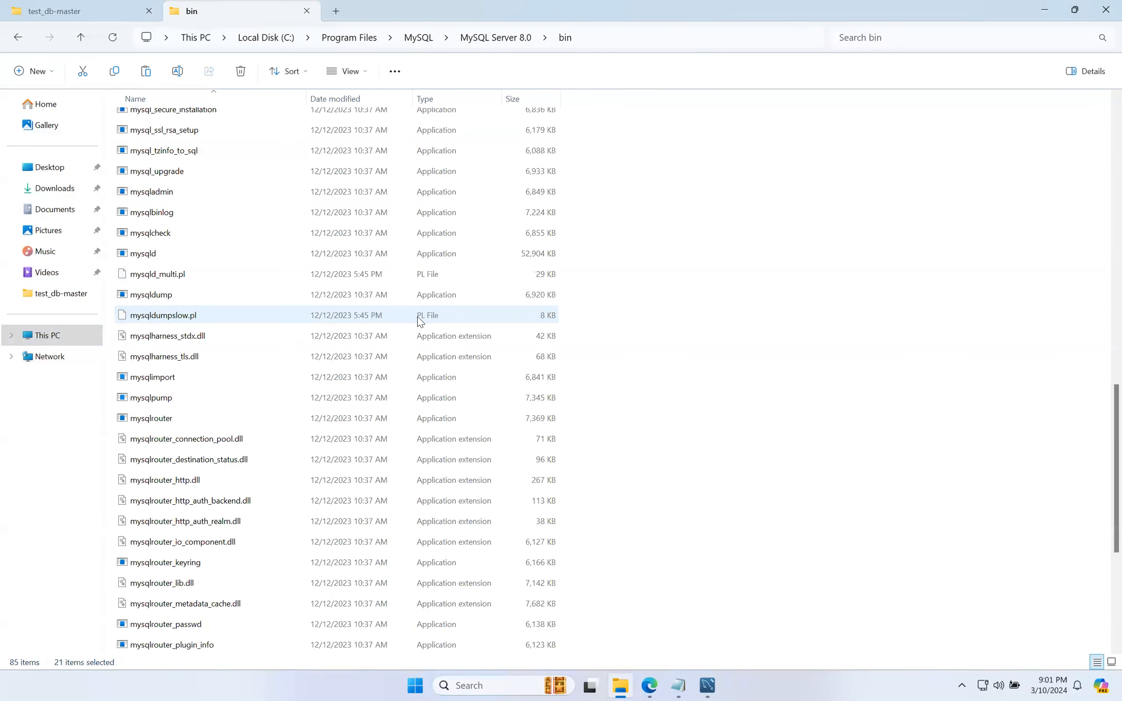
{"action": "scroll", "coordinate": [417, 316], "scroll_direction": "down", "scroll_amount": 5}
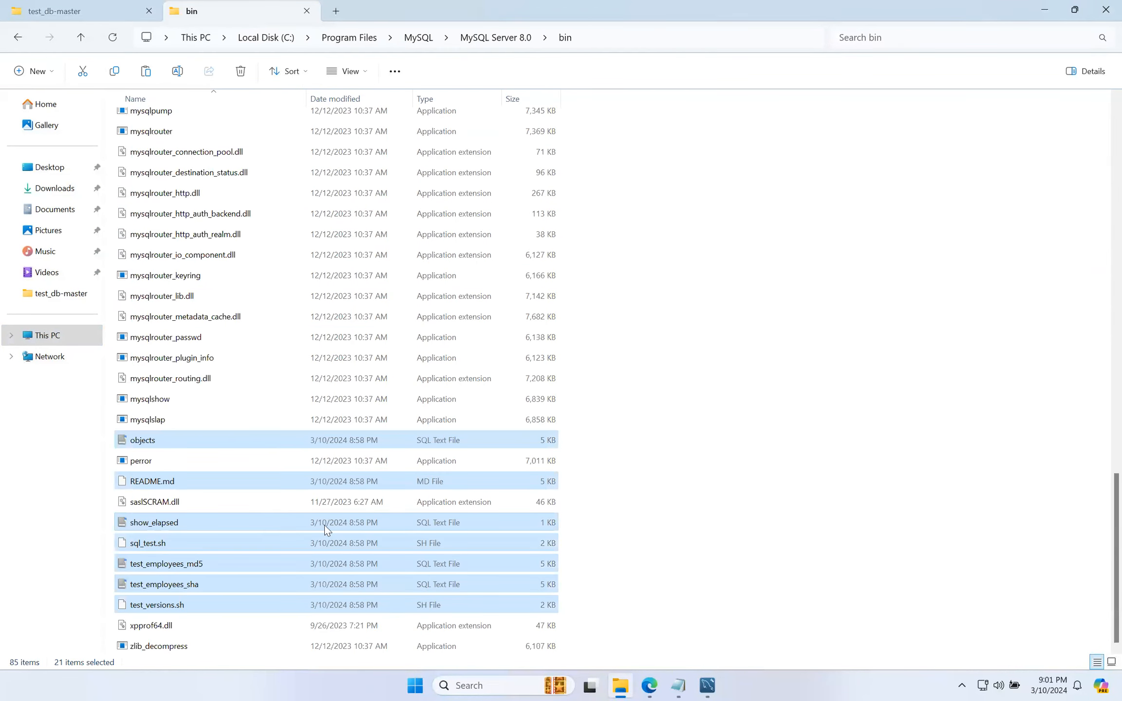
{"action": "scroll", "coordinate": [302, 501], "scroll_direction": "up", "scroll_amount": 20}
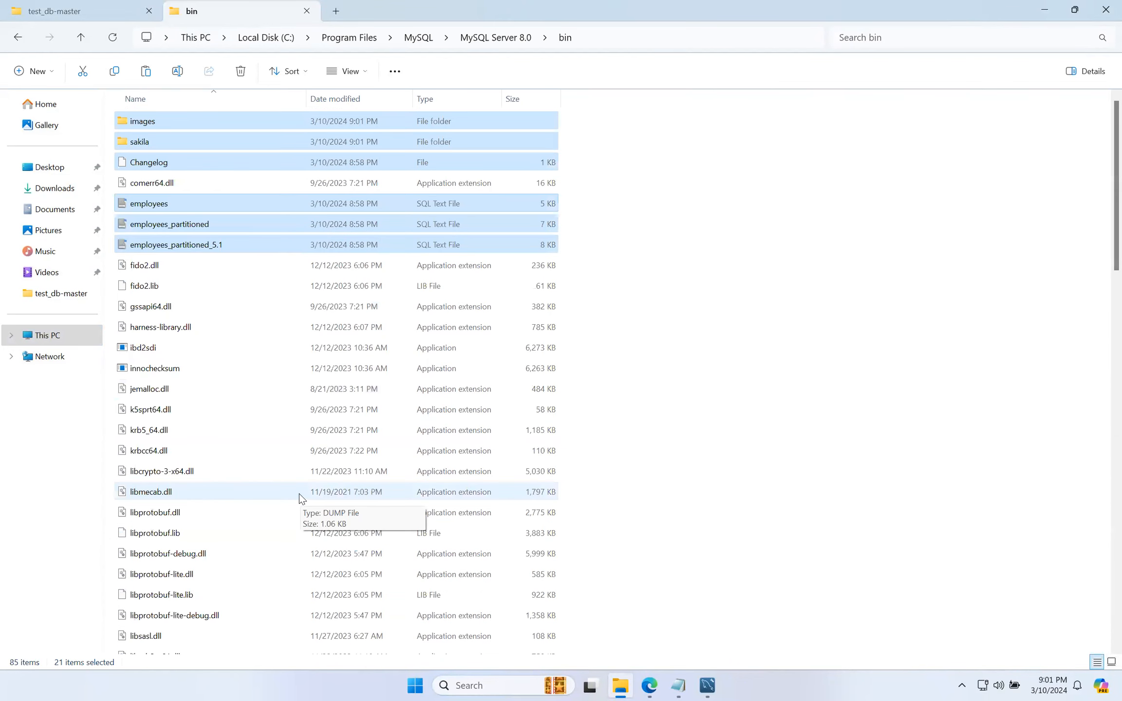
{"action": "left_click", "coordinate": [668, 221]}
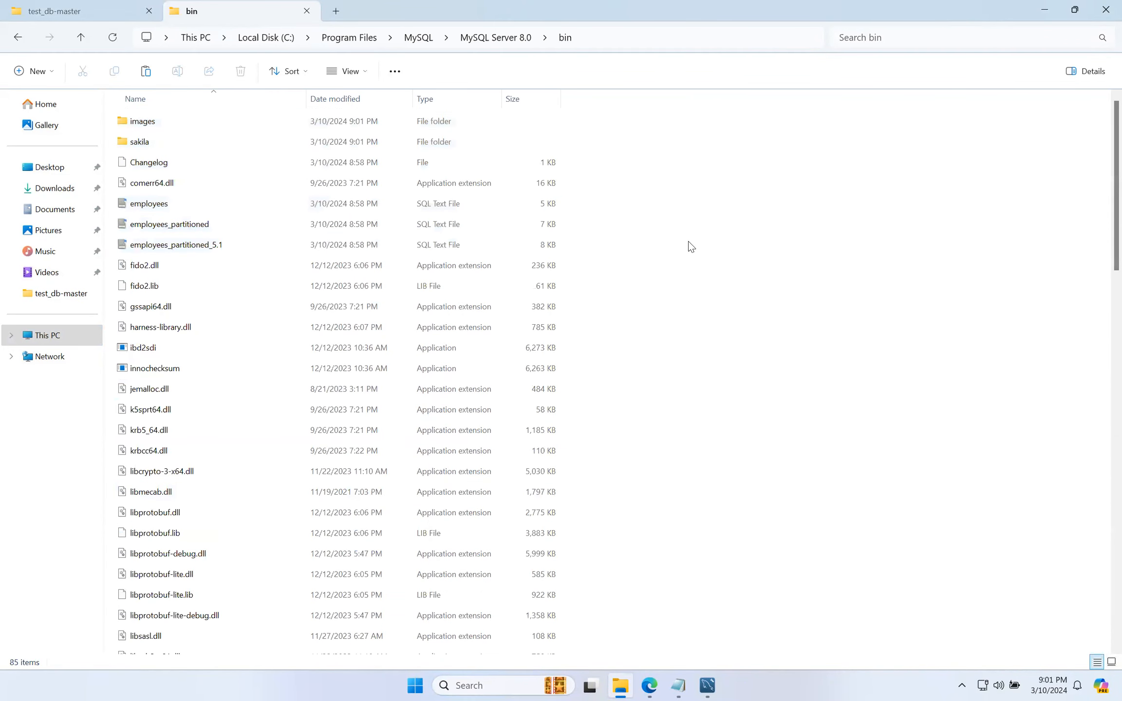
{"action": "left_click", "coordinate": [615, 40]}
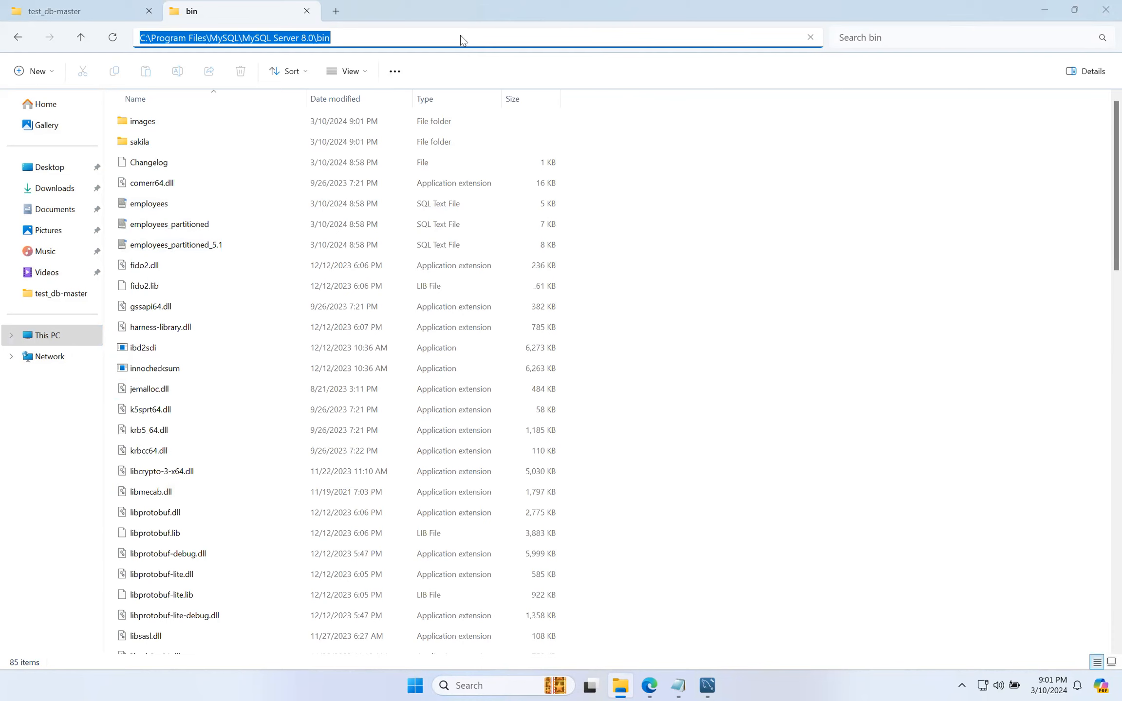
{"action": "key", "text": "super"}
{"action": "type", "text": "cmd"}
{"action": "key", "text": "Return"}
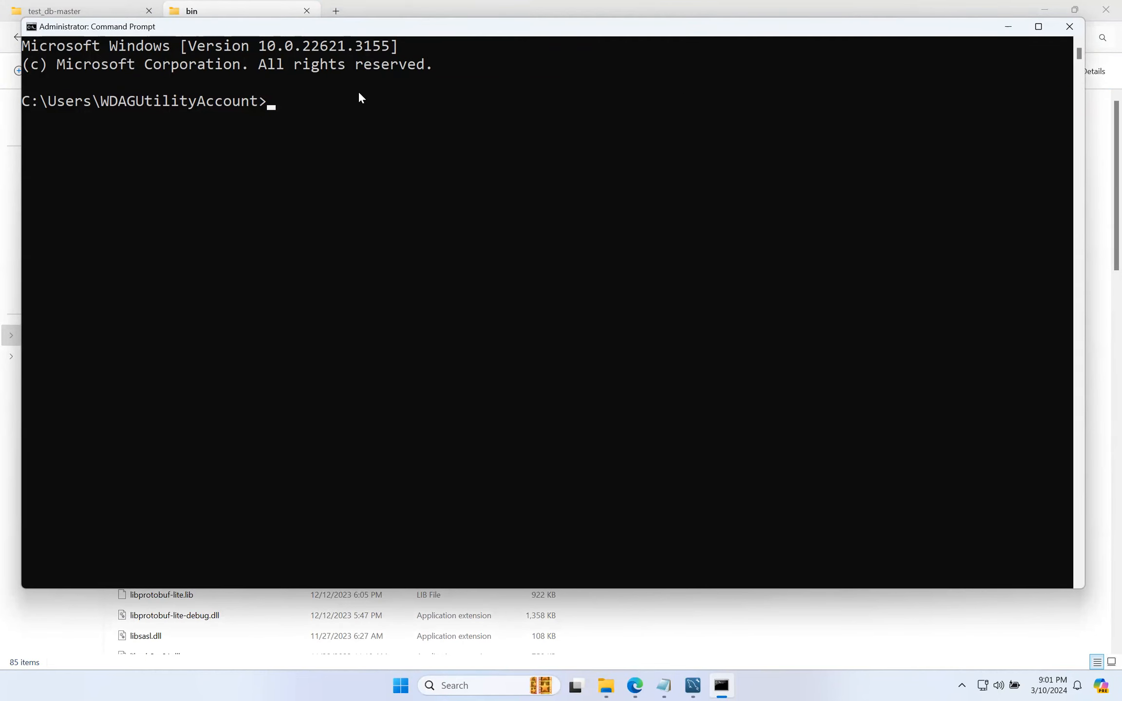
{"action": "left_click", "coordinate": [1069, 26]}
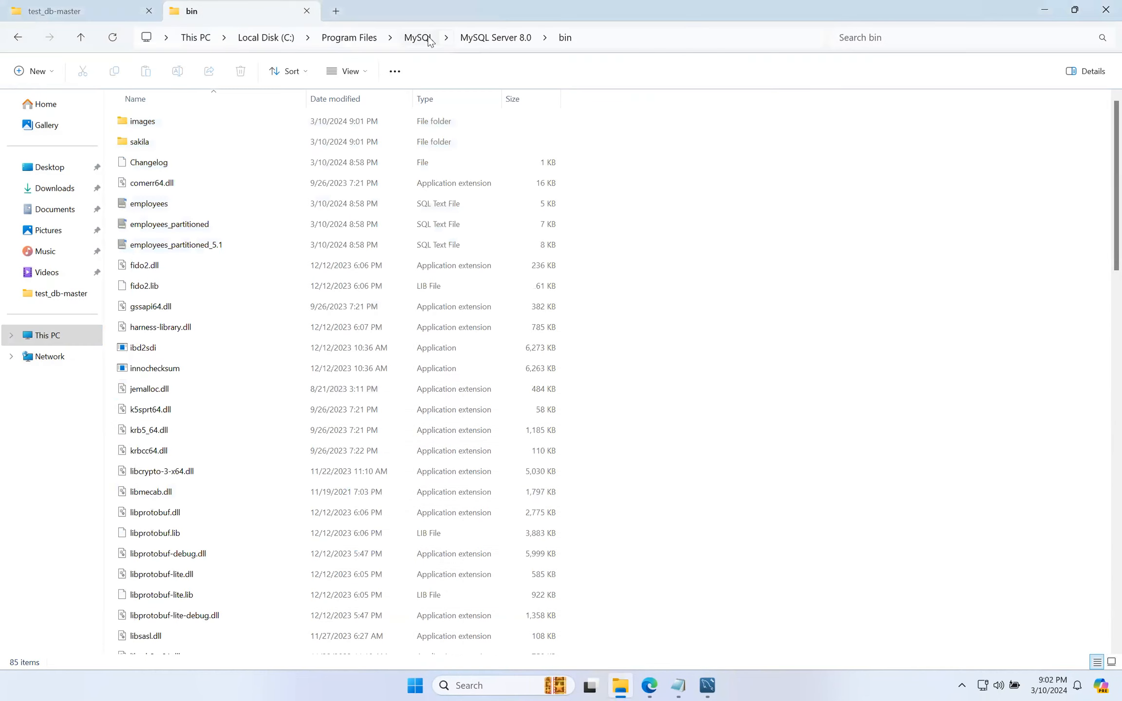
Open a Command Prompt in the MySQL Server 8.0 bin folder from the File Explorer address and enlarge its window
{"action": "left_click", "coordinate": [641, 38]}
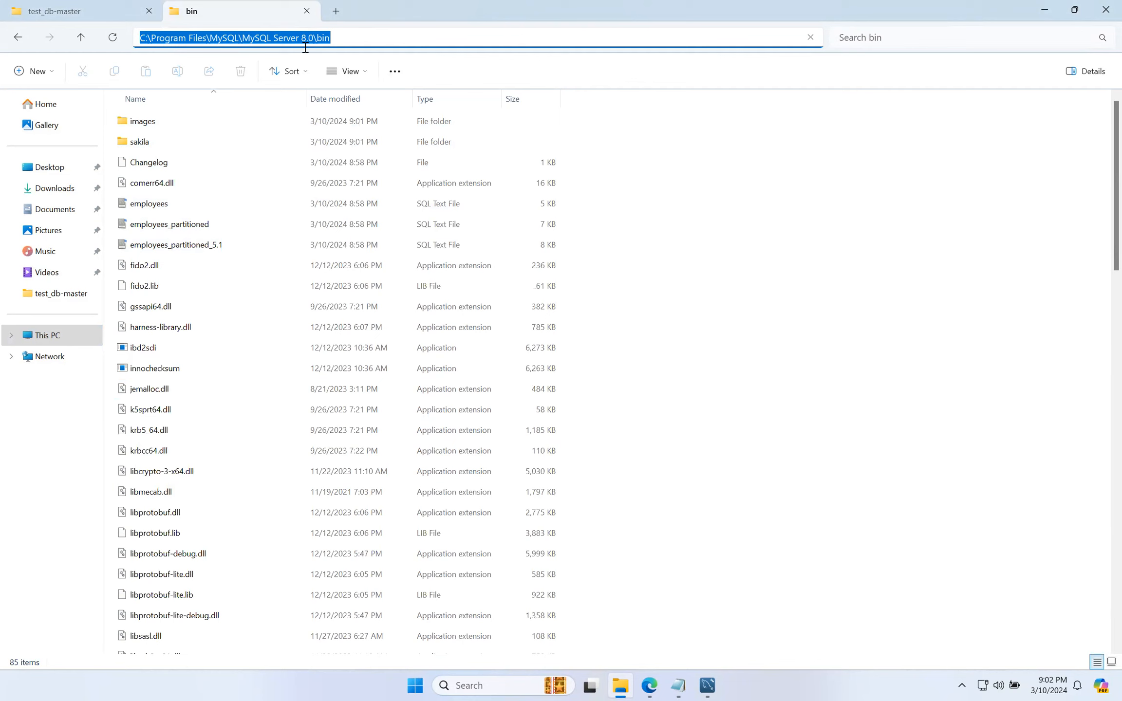
{"action": "type", "text": "cmd"}
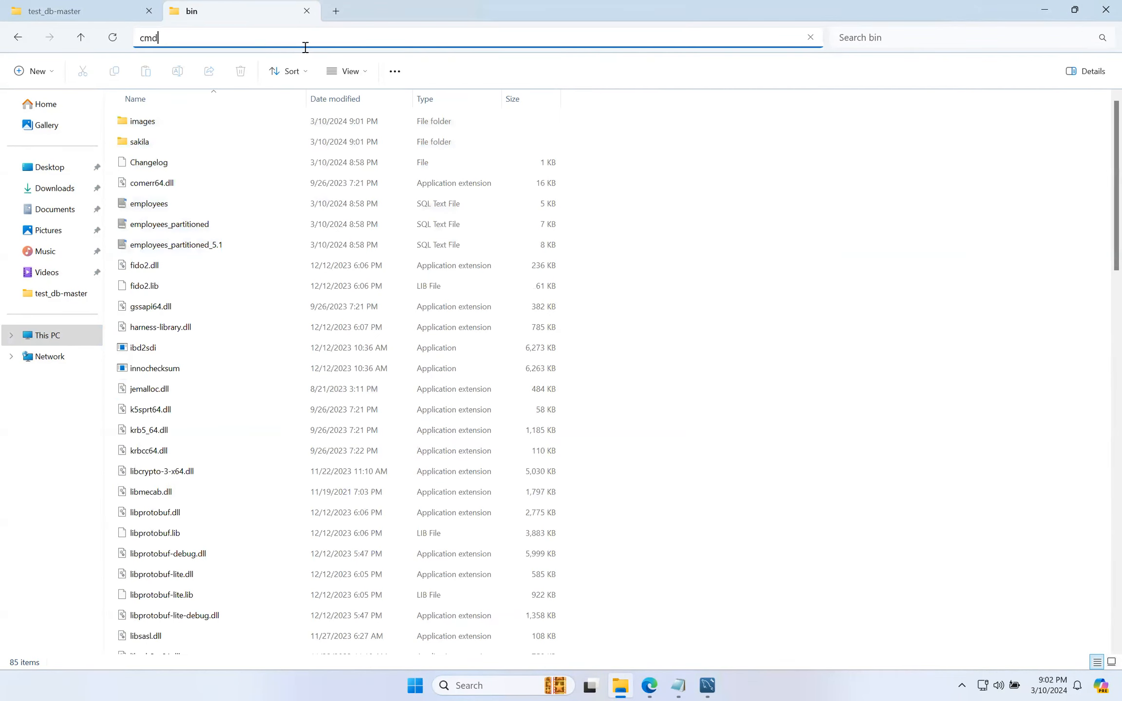
{"action": "key", "text": "Return"}
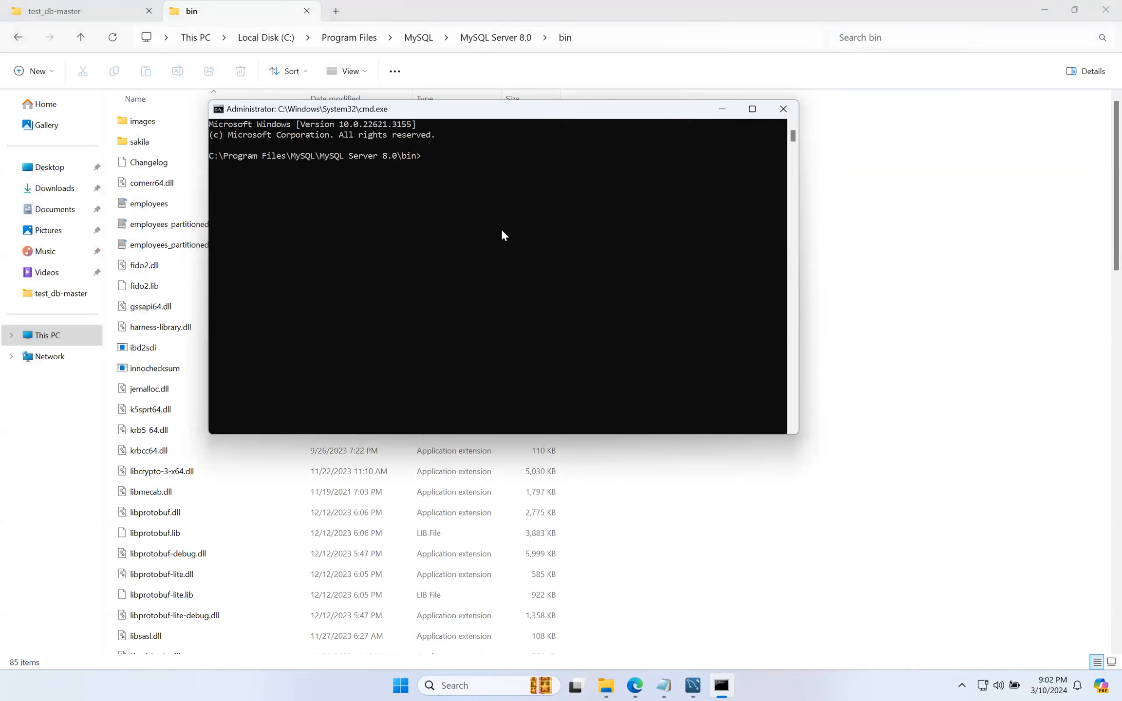
{"action": "left_click_drag", "start_coordinate": [797, 432], "coordinate": [928, 539]}
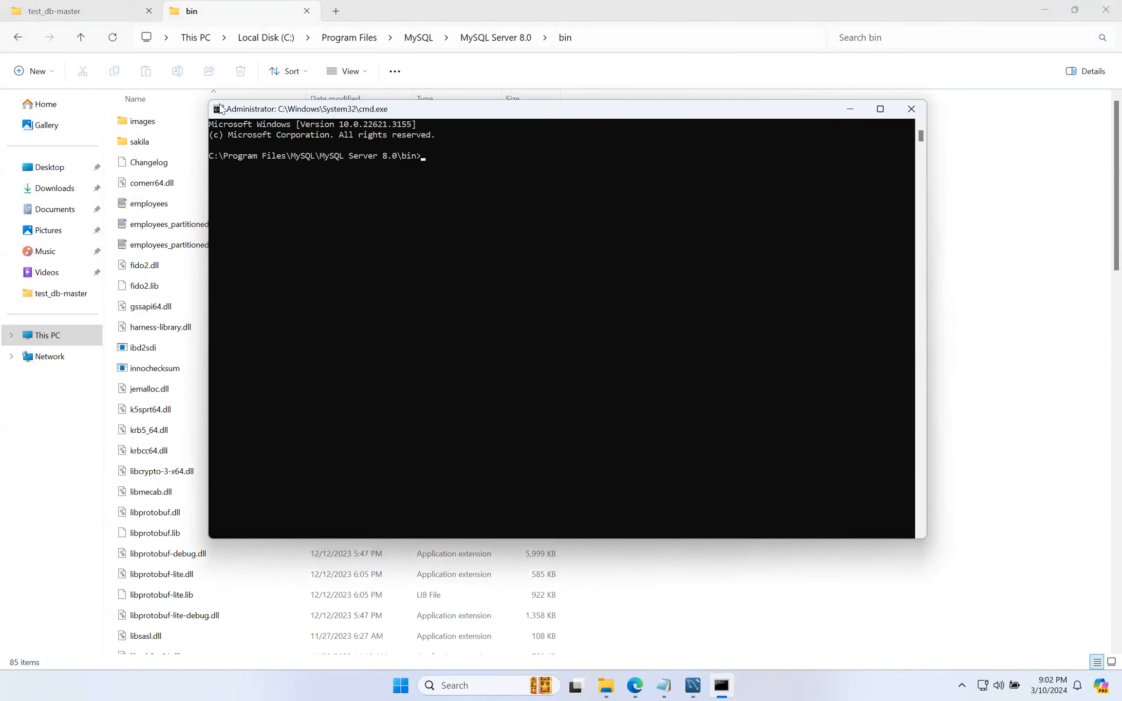
Increase the font size of the Command Prompt text in the console properties
{"action": "left_click", "coordinate": [219, 108]}
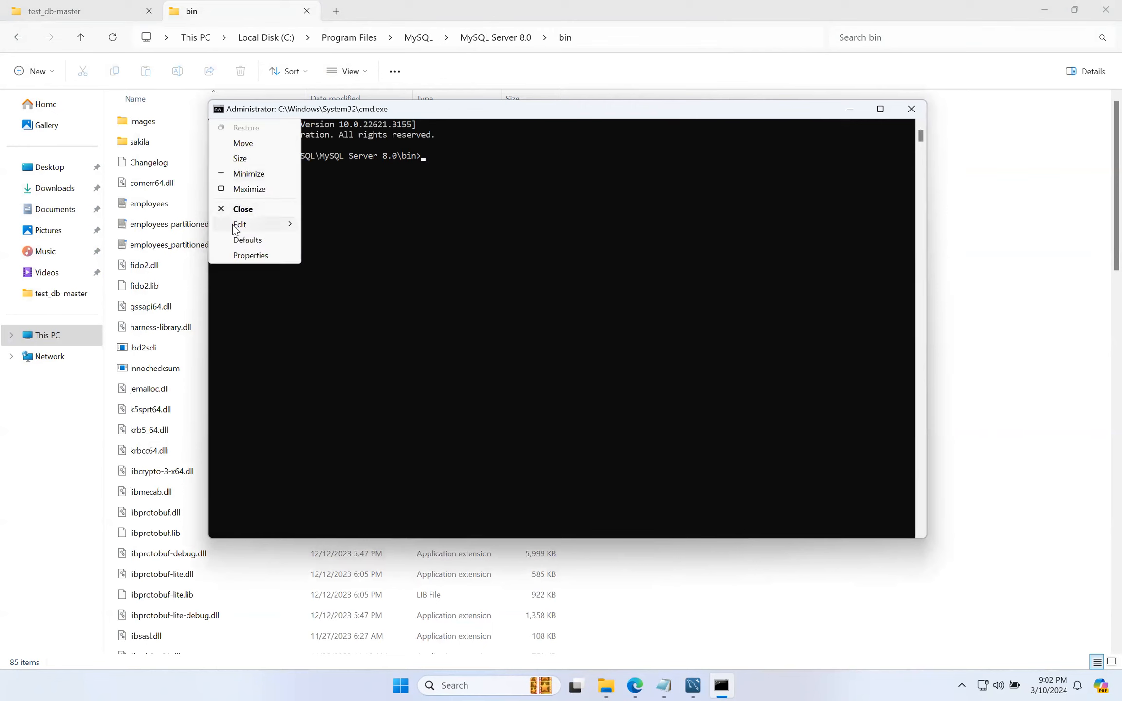
{"action": "left_click", "coordinate": [249, 255]}
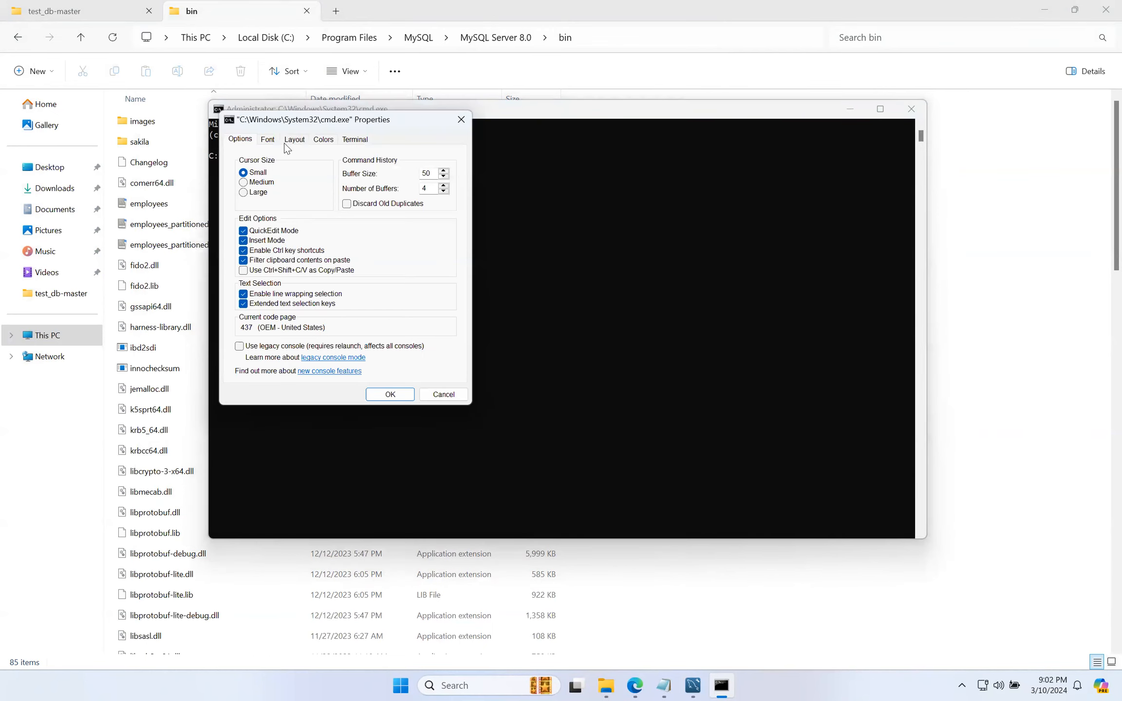
{"action": "left_click", "coordinate": [268, 140]}
{"action": "left_click", "coordinate": [247, 202]}
{"action": "left_click", "coordinate": [389, 394]}
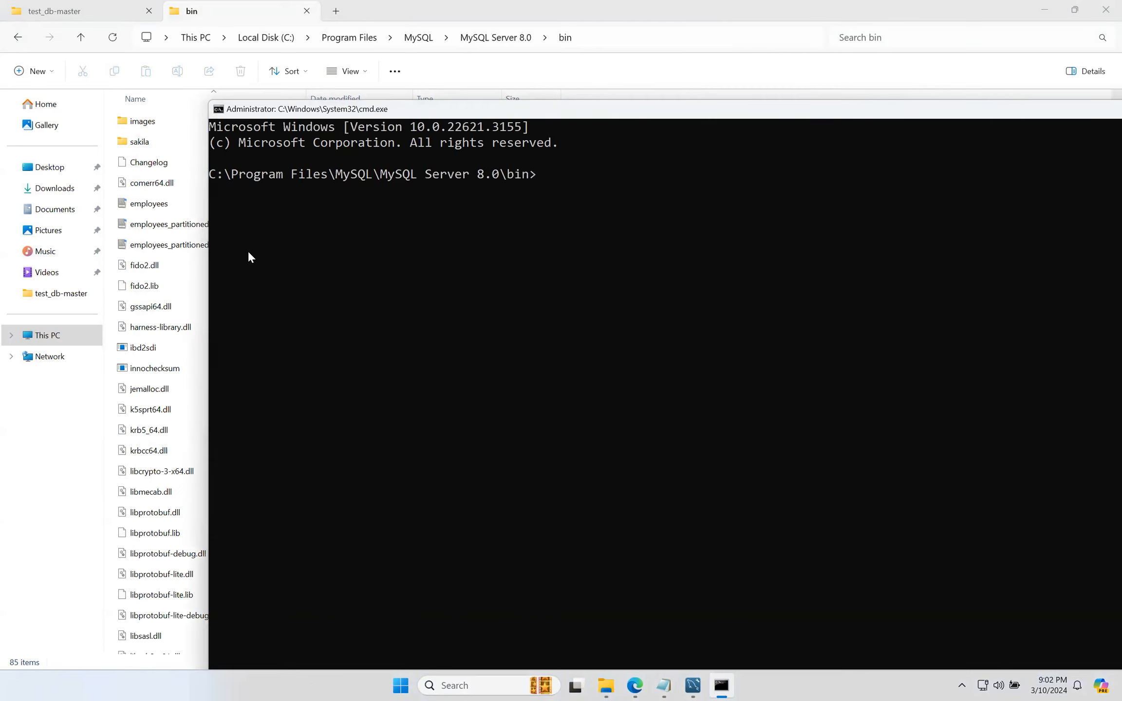
Bring the whole console window into view and log in with mysql -u root -p, entering the account password
{"action": "left_click_drag", "start_coordinate": [595, 117], "coordinate": [400, 39]}
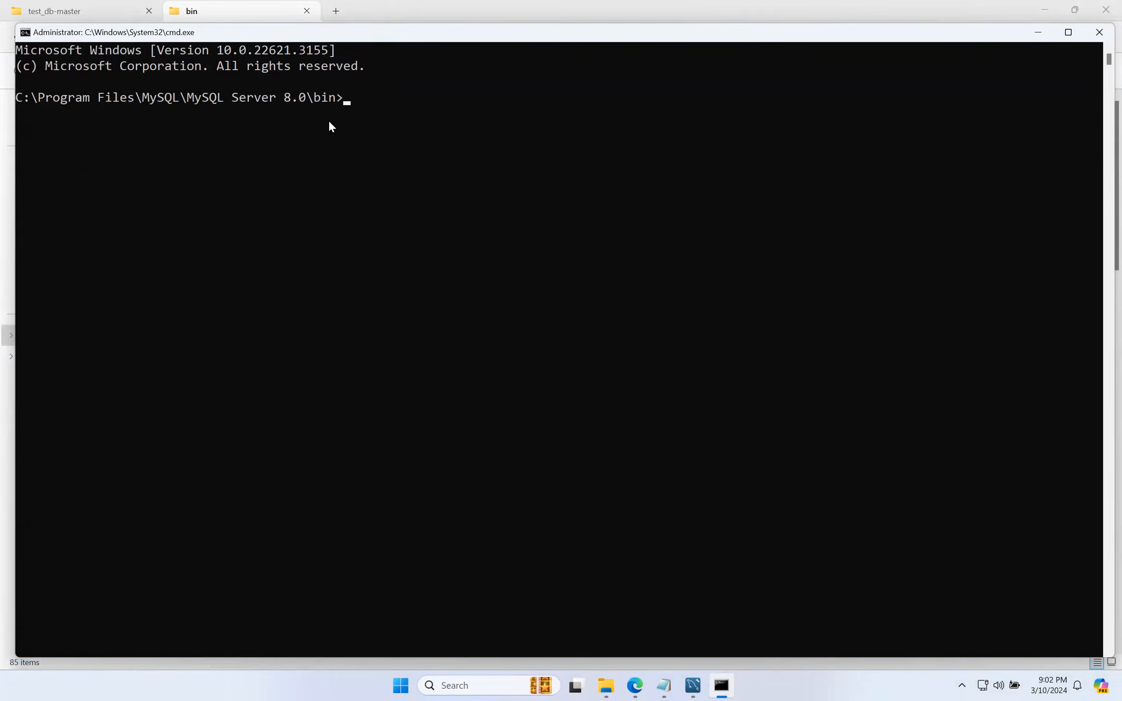
{"action": "left_click_drag", "start_coordinate": [366, 41], "coordinate": [368, 44]}
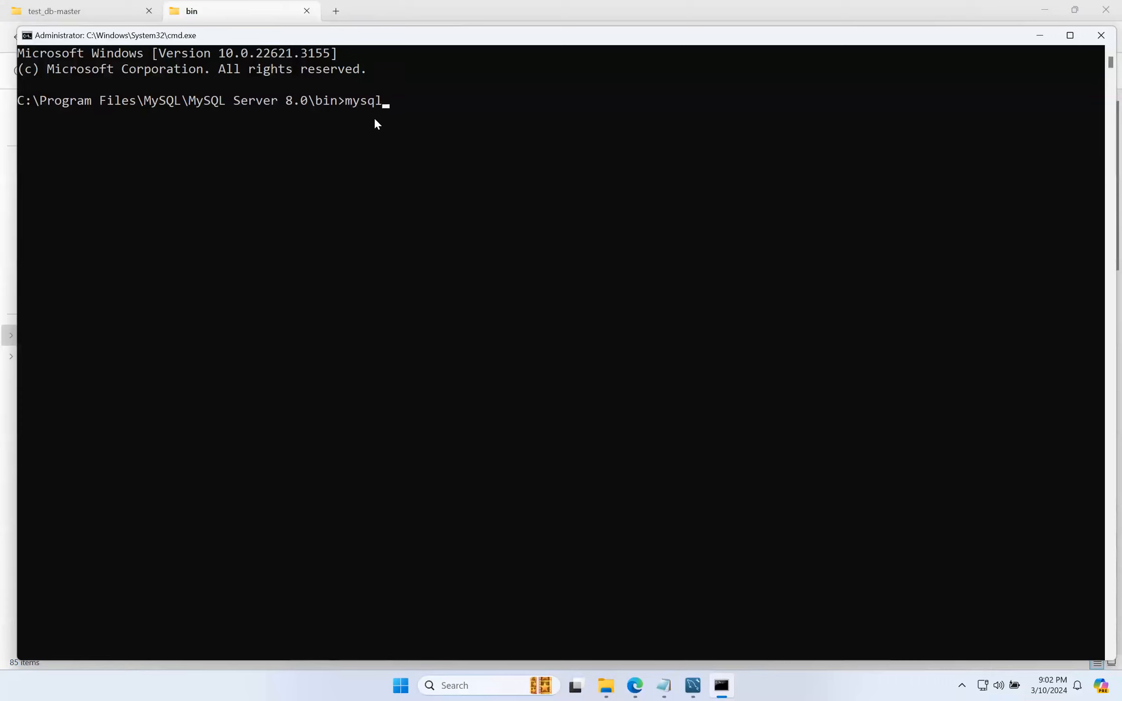
{"action": "type", "text": "u root -p"}
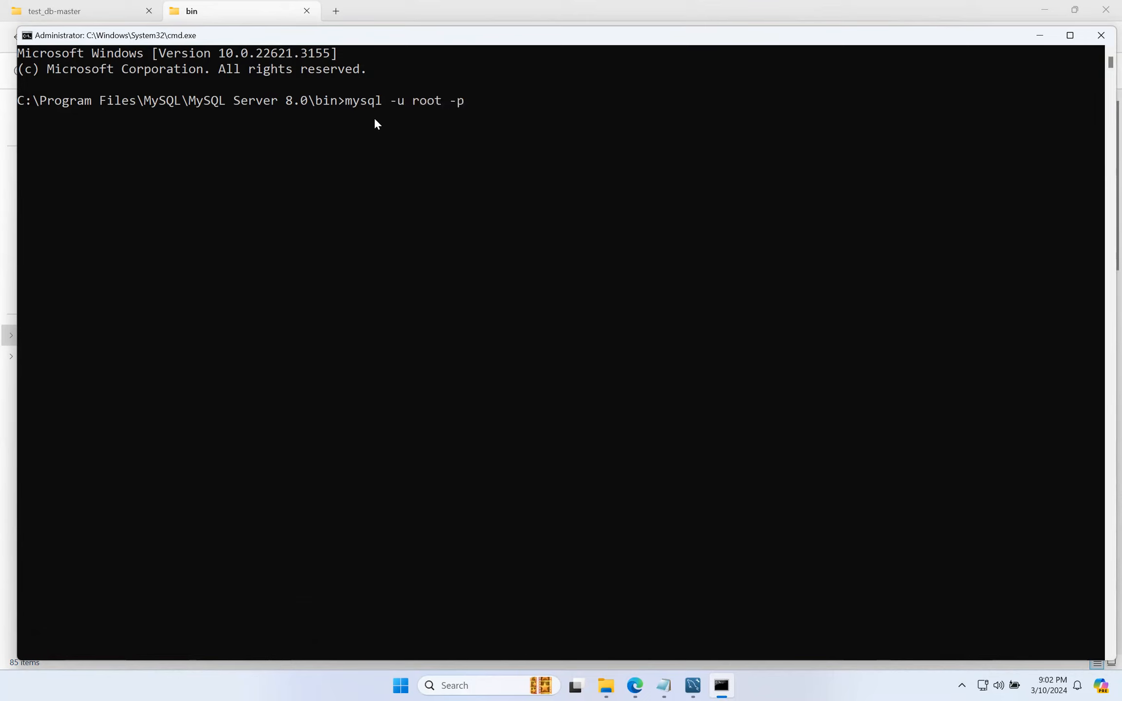
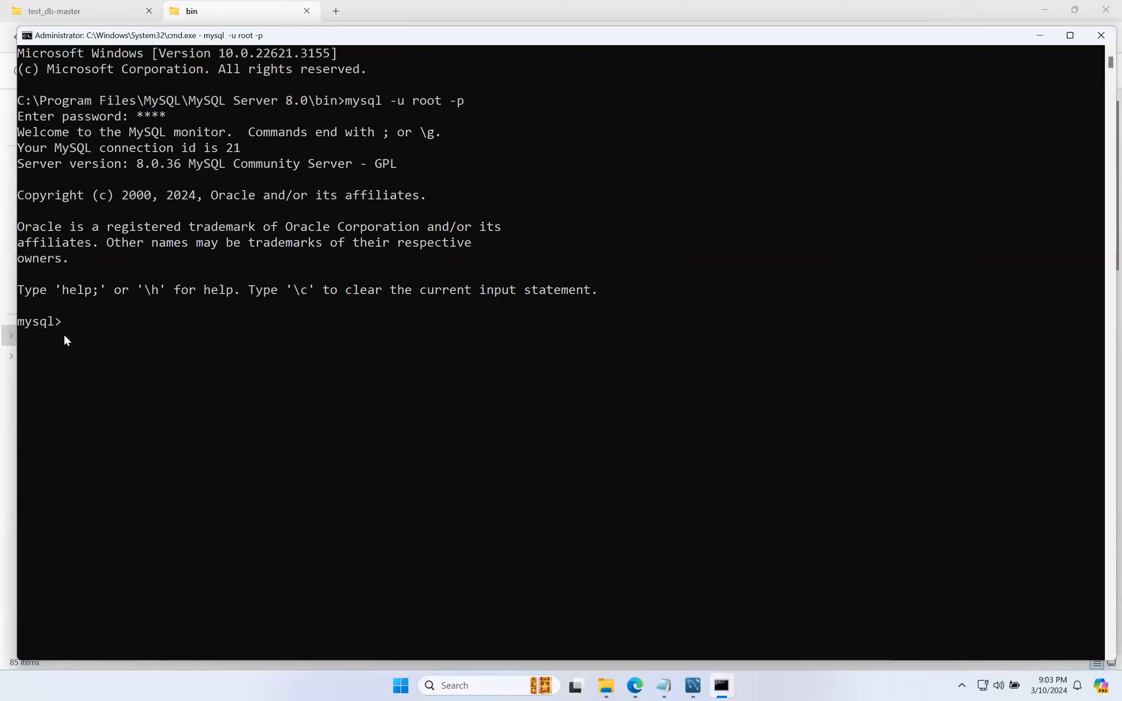
Run source employees.sql at the MySQL prompt, copying the script's base name from the bin folder in File Explorer
{"action": "type", "text": "source"}
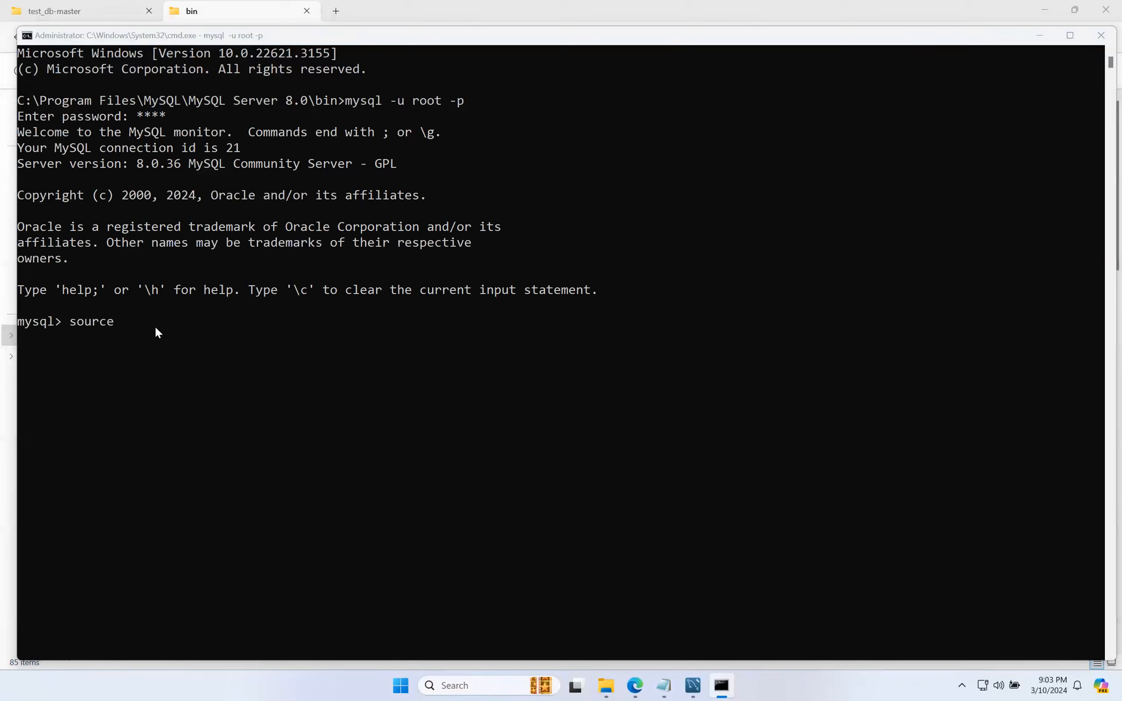
{"action": "key", "text": "alt+Tab"}
{"action": "key", "text": "alt+Tab"}
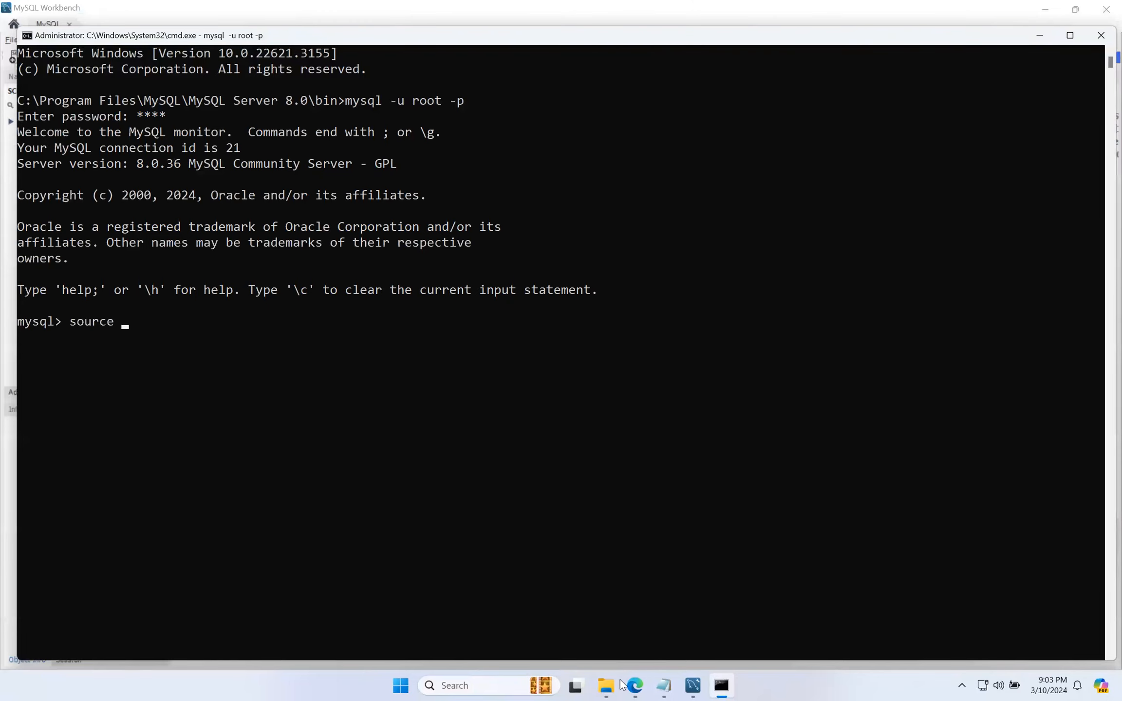
{"action": "left_click", "coordinate": [605, 685]}
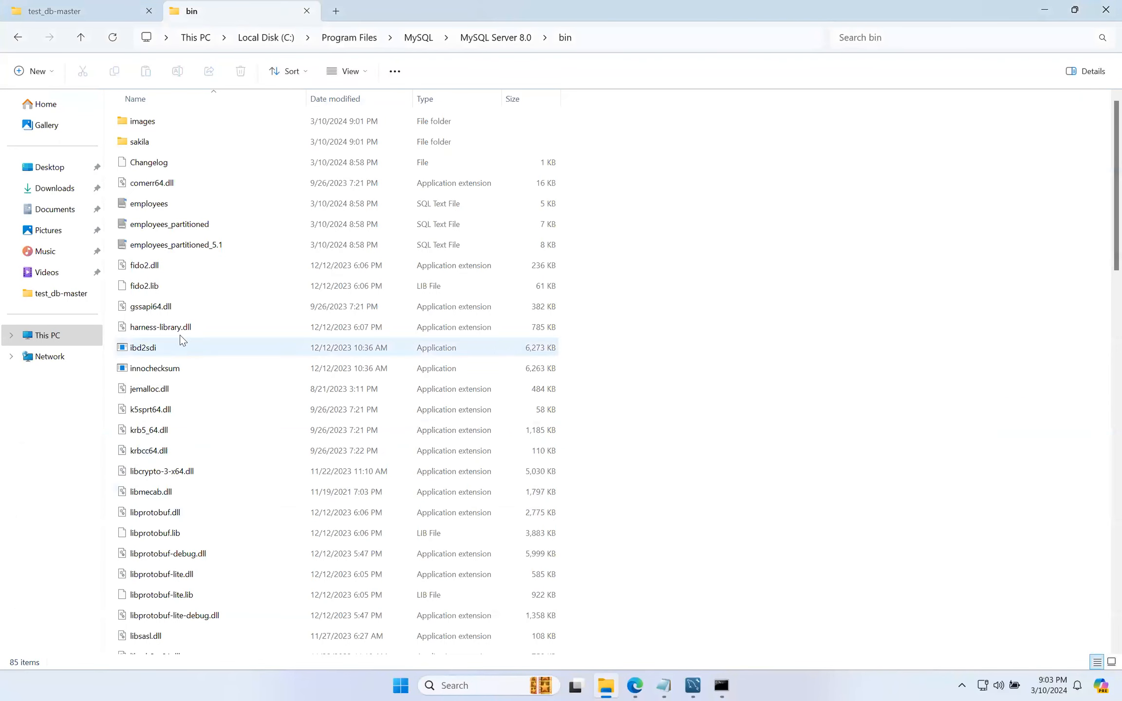
{"action": "left_click", "coordinate": [162, 209]}
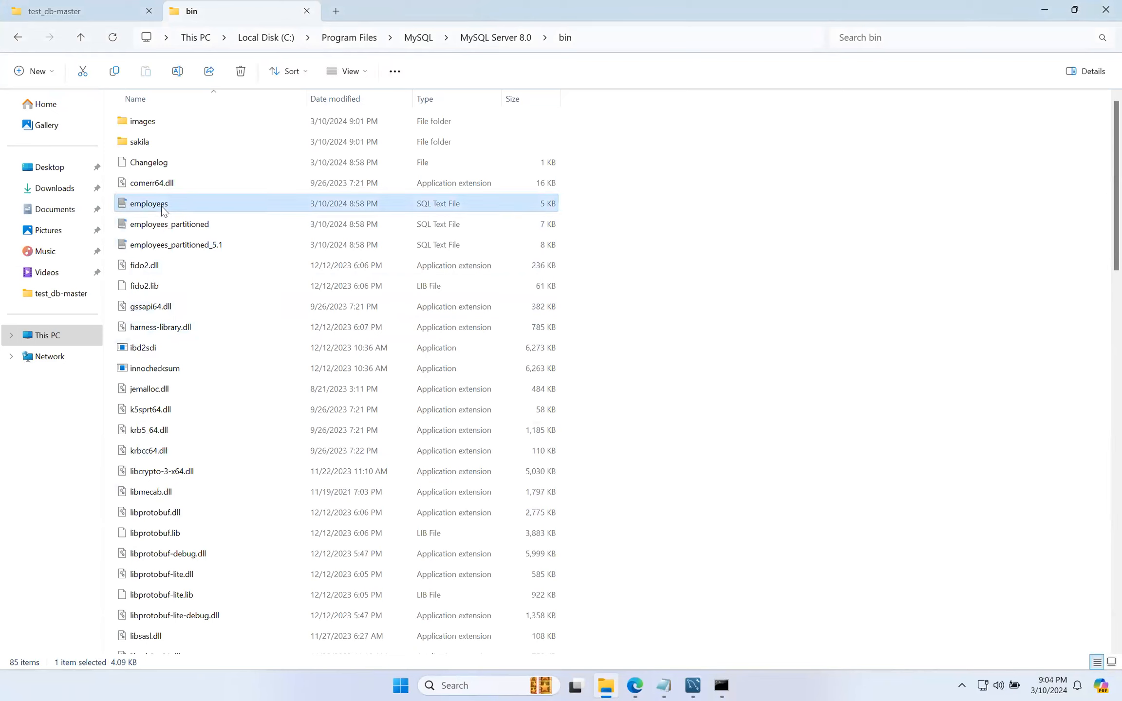
{"action": "left_click", "coordinate": [157, 206]}
{"action": "key", "text": "ctrl+c"}
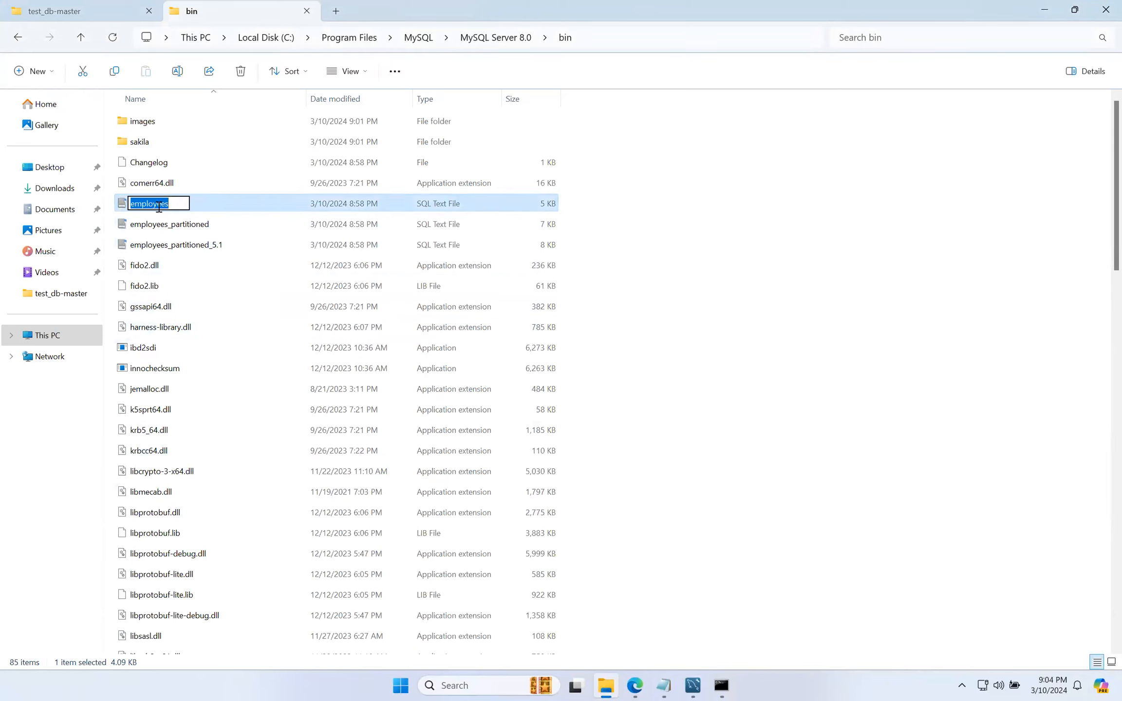
{"action": "left_click", "coordinate": [722, 685]}
{"action": "key", "text": "ctrl+v"}
{"action": "type", "text": ".sql"}
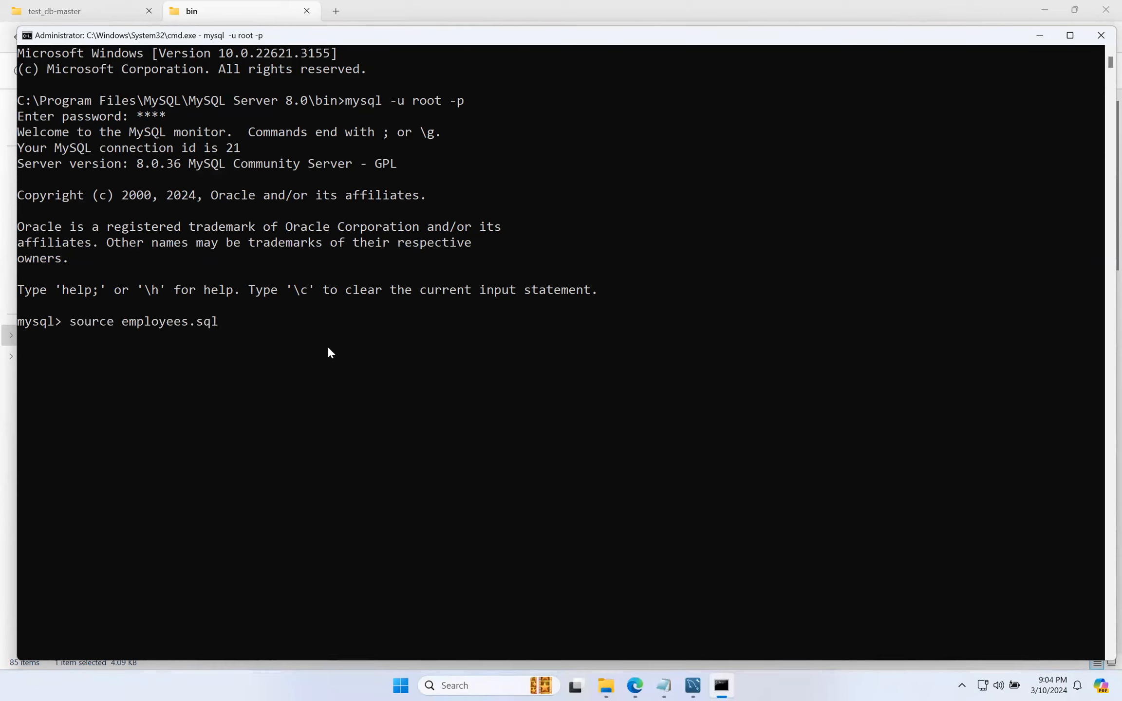
{"action": "key", "text": "Return"}
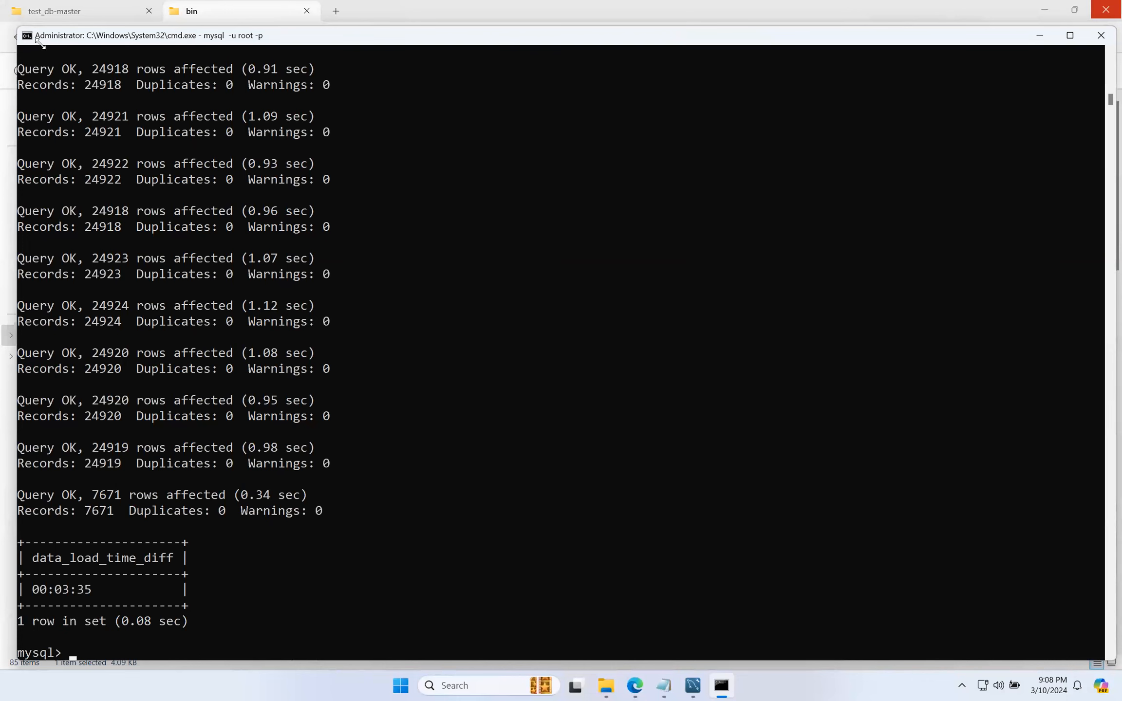
Shrink and reposition the console window and view the end of the import output
{"action": "left_click_drag", "start_coordinate": [16, 25], "coordinate": [148, 119]}
{"action": "left_click_drag", "start_coordinate": [504, 136], "coordinate": [458, 100]}
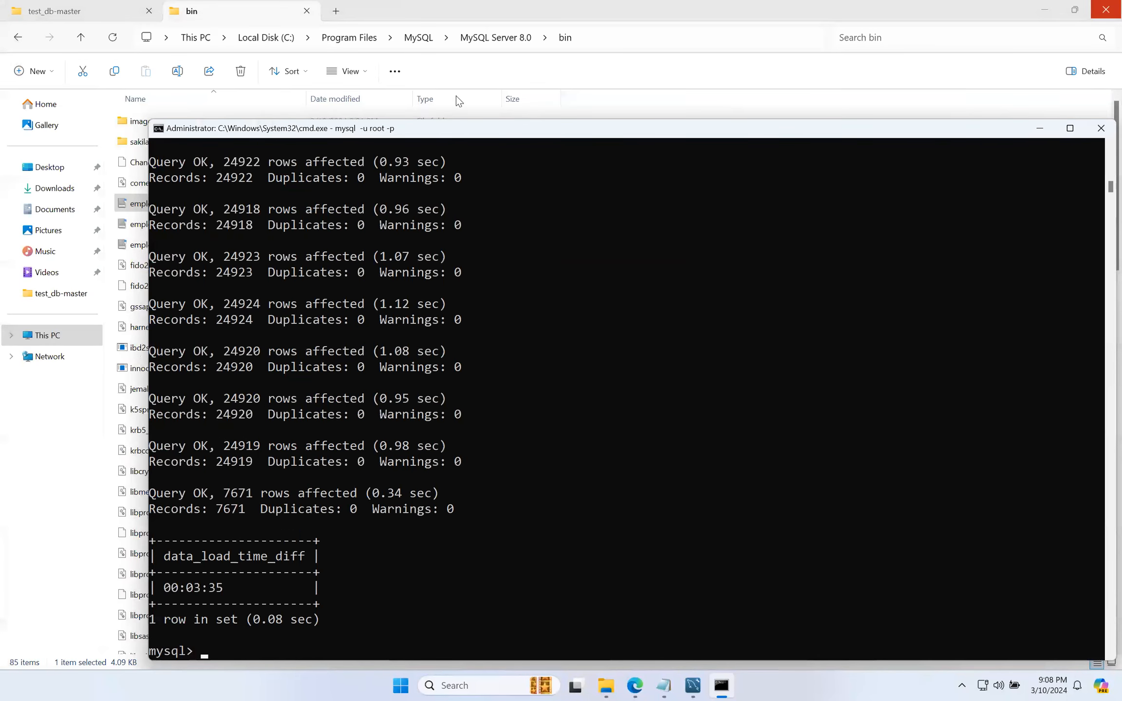
{"action": "scroll", "coordinate": [163, 516], "scroll_direction": "down", "scroll_amount": 2}
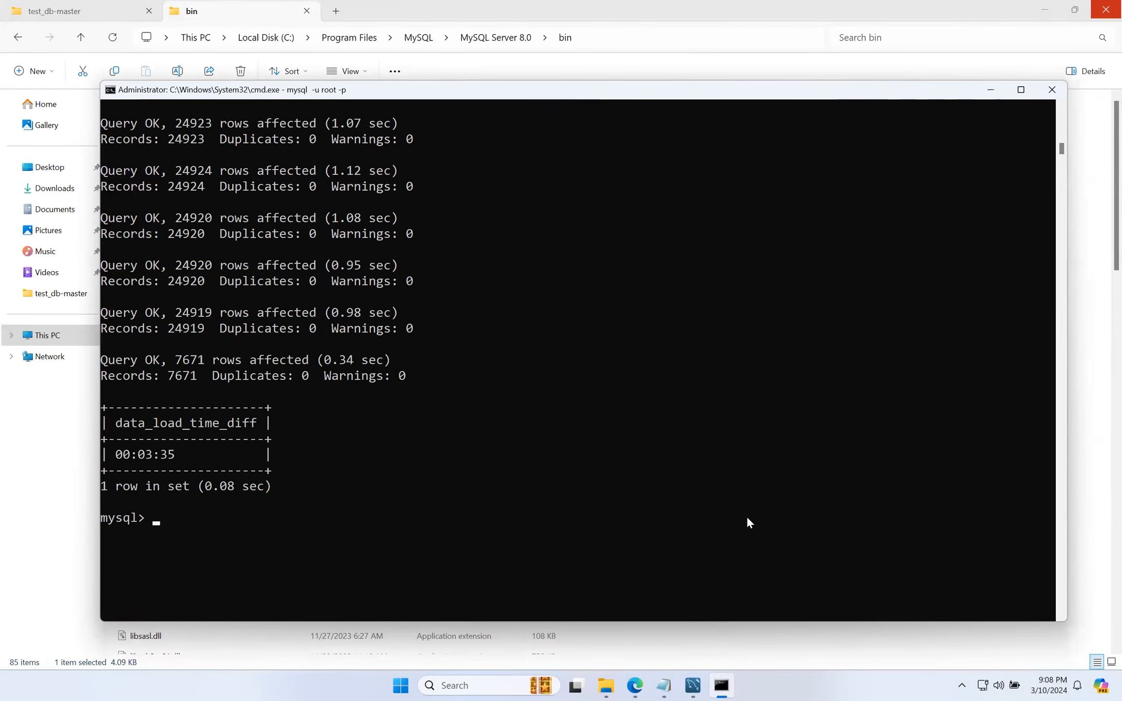
Switch to MySQL Workbench and refresh the schema list
{"action": "left_click", "coordinate": [700, 685]}
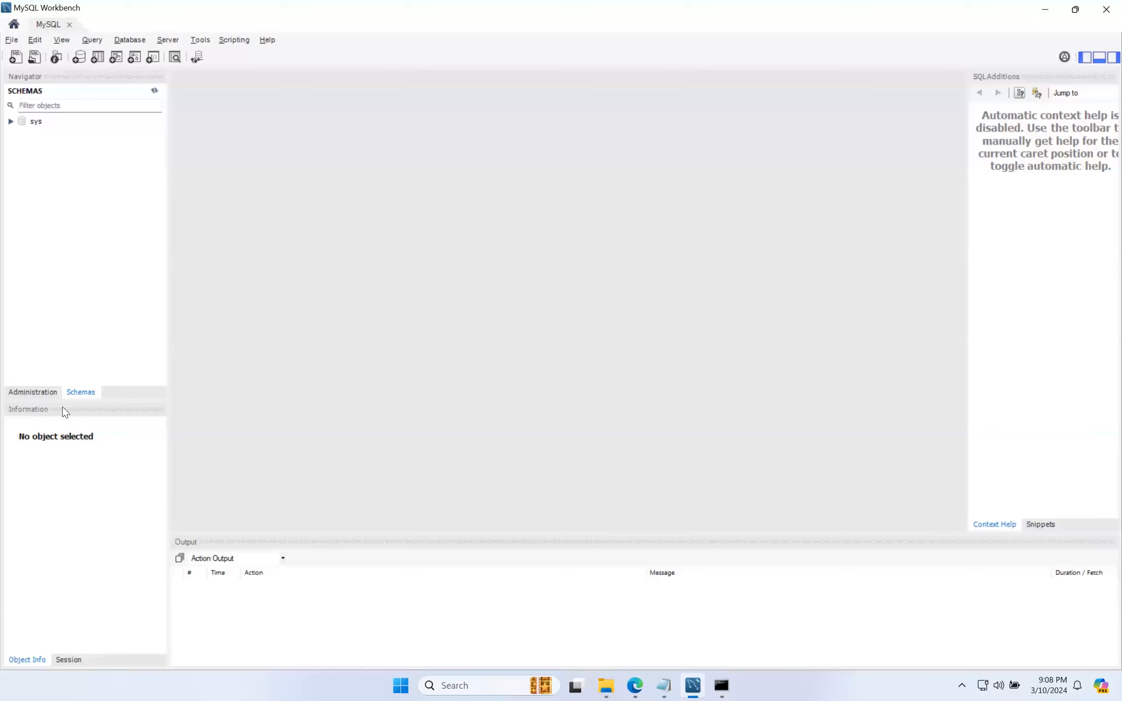
{"action": "left_click", "coordinate": [152, 91]}
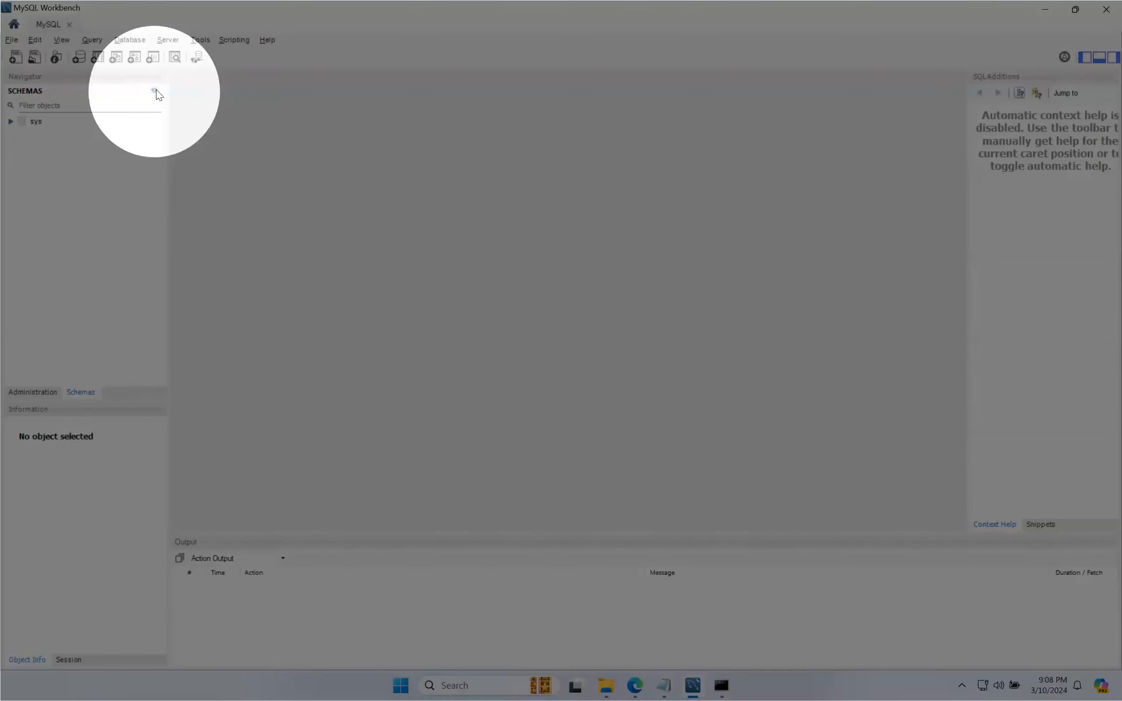
{"action": "left_click", "coordinate": [154, 91]}
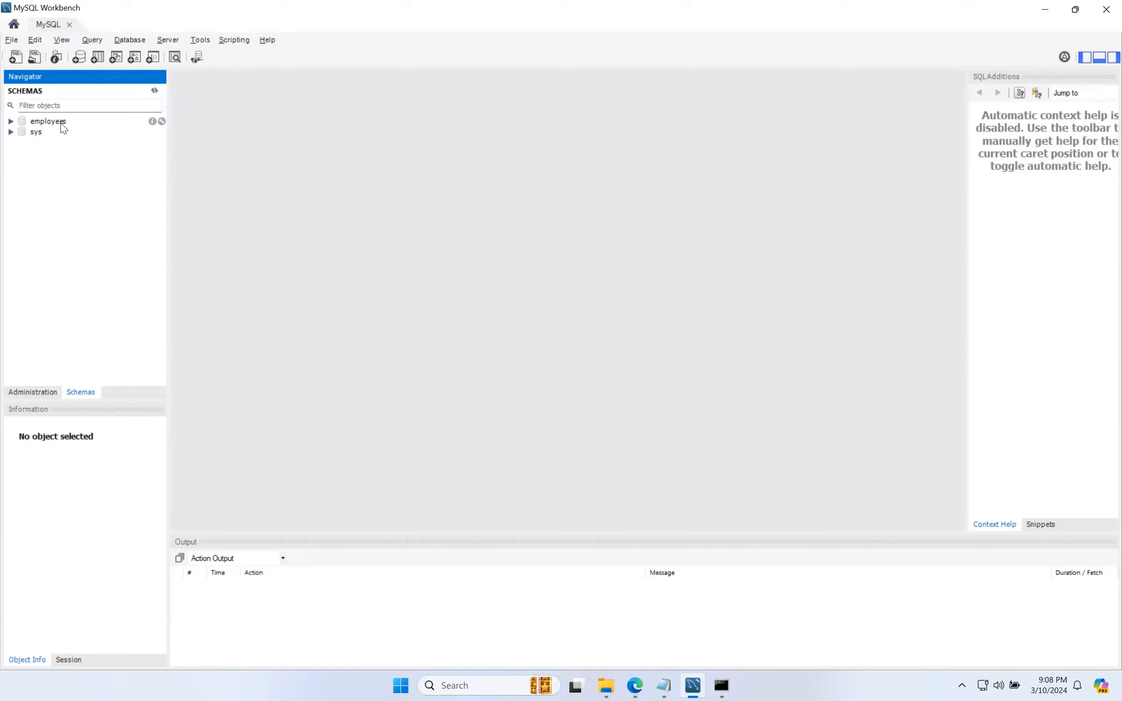
Expand the employees schema, its tables and views, and the employees table to inspect their contents
{"action": "left_click", "coordinate": [11, 121]}
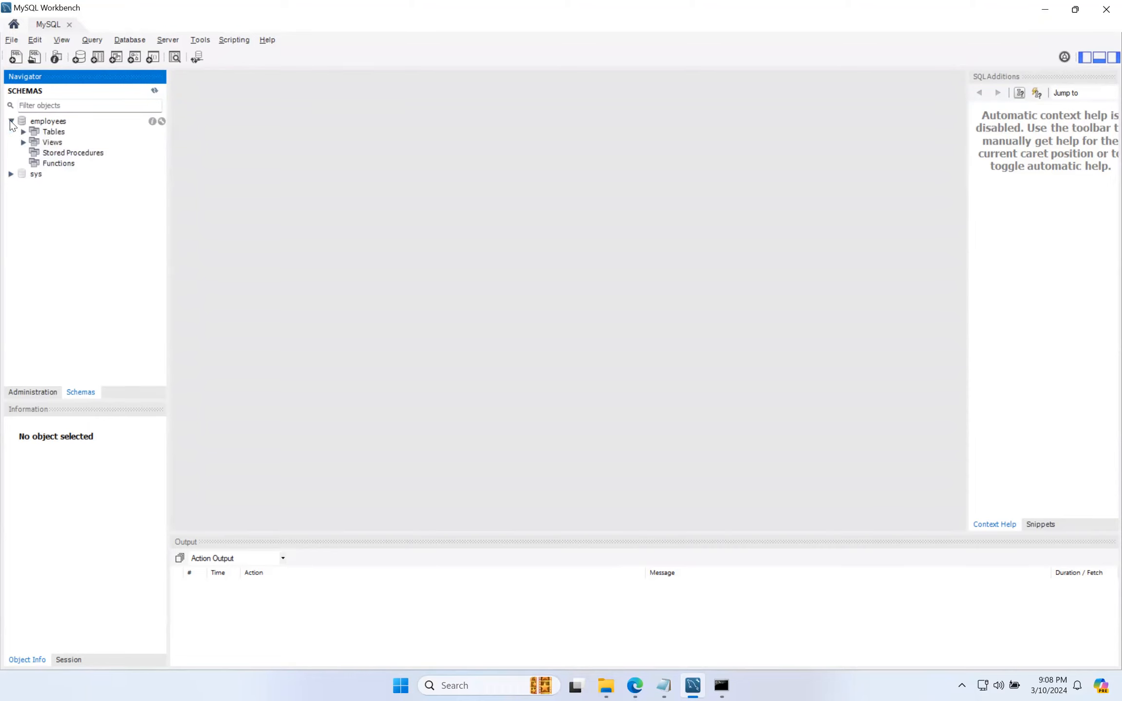
{"action": "left_click", "coordinate": [23, 132]}
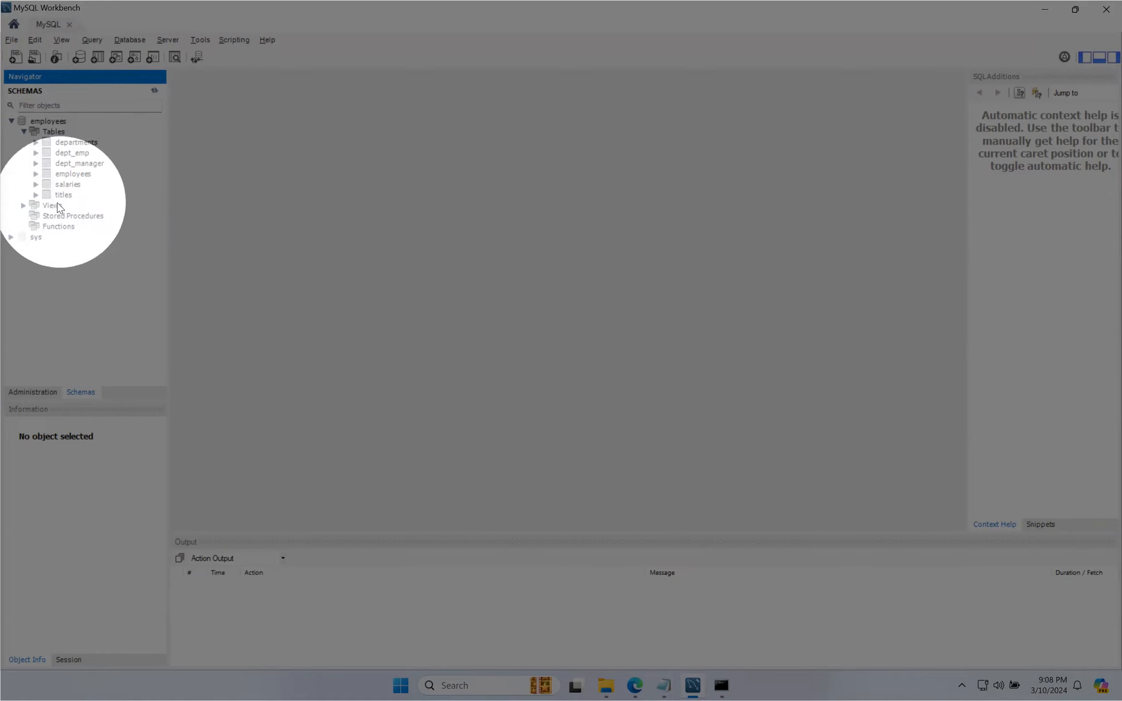
{"action": "left_click", "coordinate": [24, 205]}
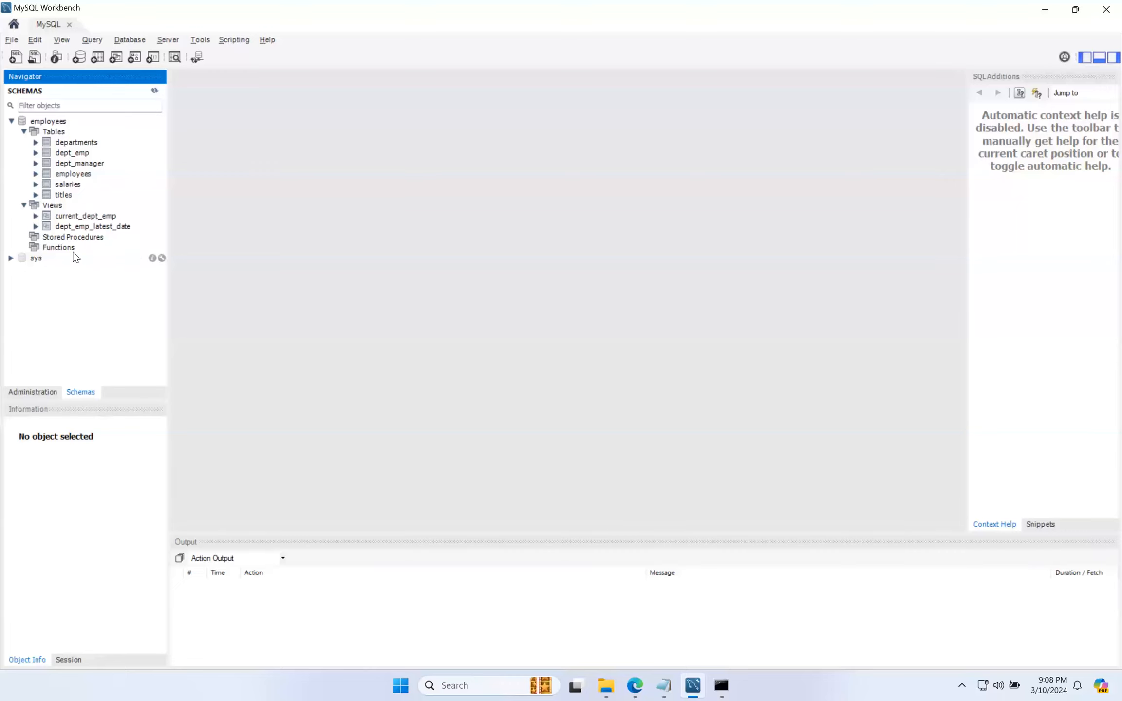
{"action": "left_click", "coordinate": [36, 174]}
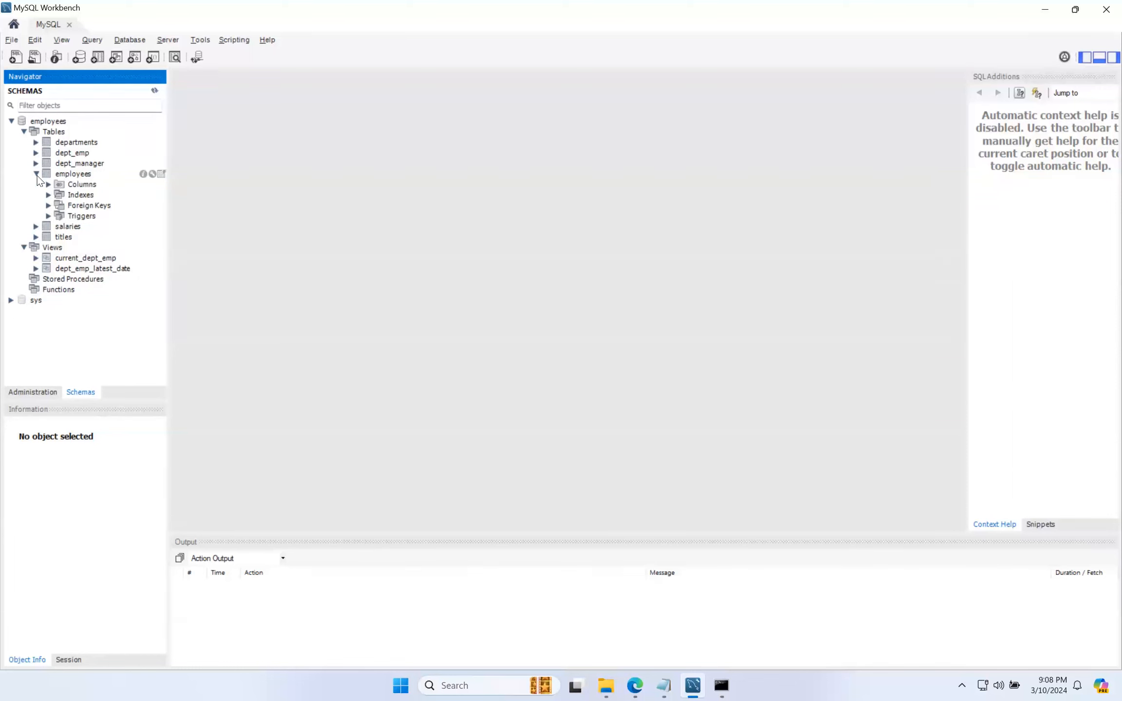
Select the rows of the employees table with a limit of 1000 and browse through the result grid
{"action": "left_click", "coordinate": [74, 175]}
{"action": "right_click", "coordinate": [75, 175]}
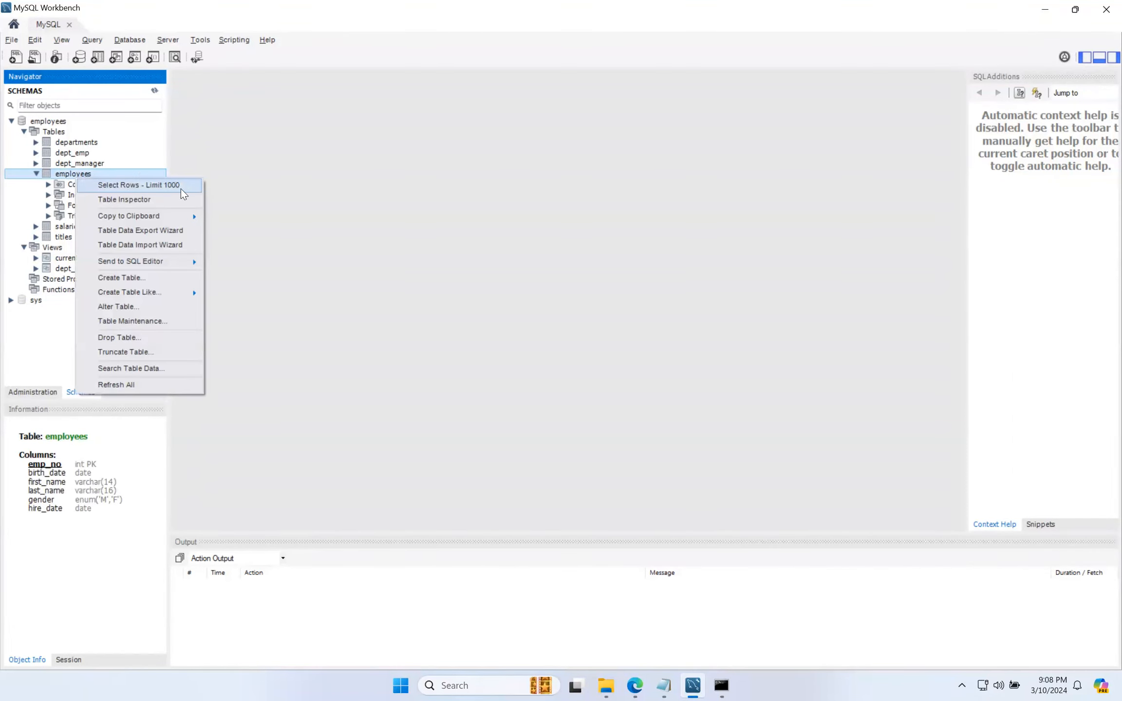
{"action": "left_click", "coordinate": [149, 185]}
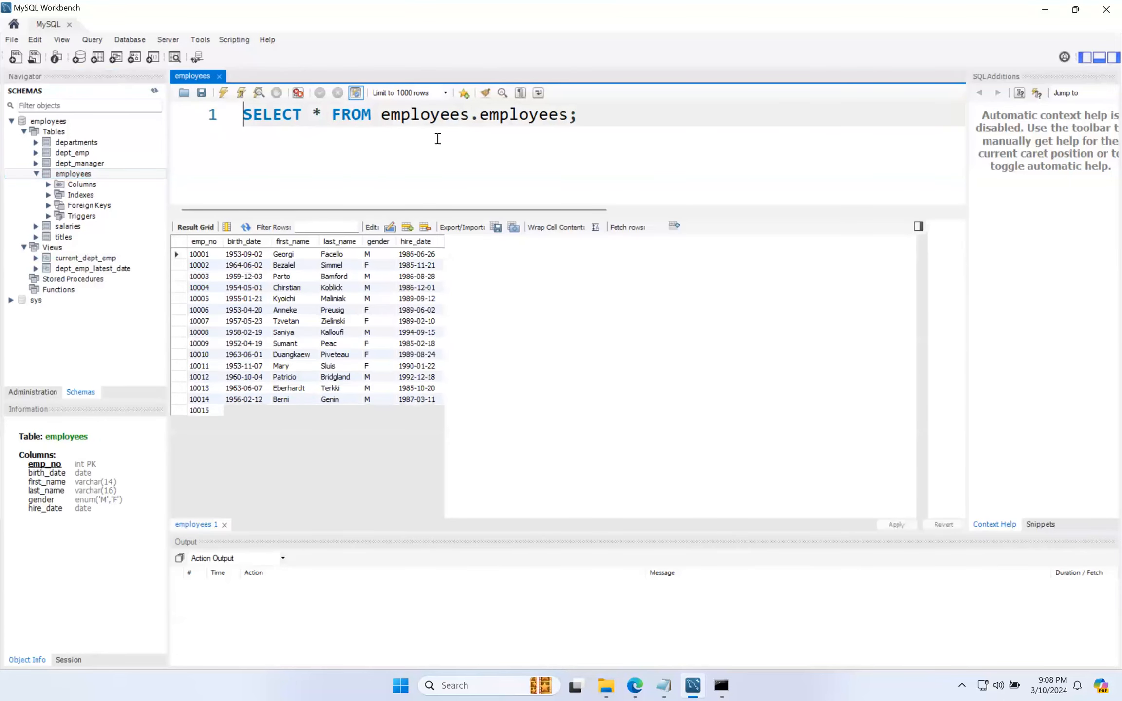
{"action": "scroll", "coordinate": [336, 407], "scroll_direction": "down", "scroll_amount": 10}
{"action": "scroll", "coordinate": [331, 403], "scroll_direction": "down", "scroll_amount": 8}
{"action": "scroll", "coordinate": [331, 401], "scroll_direction": "down", "scroll_amount": 6}
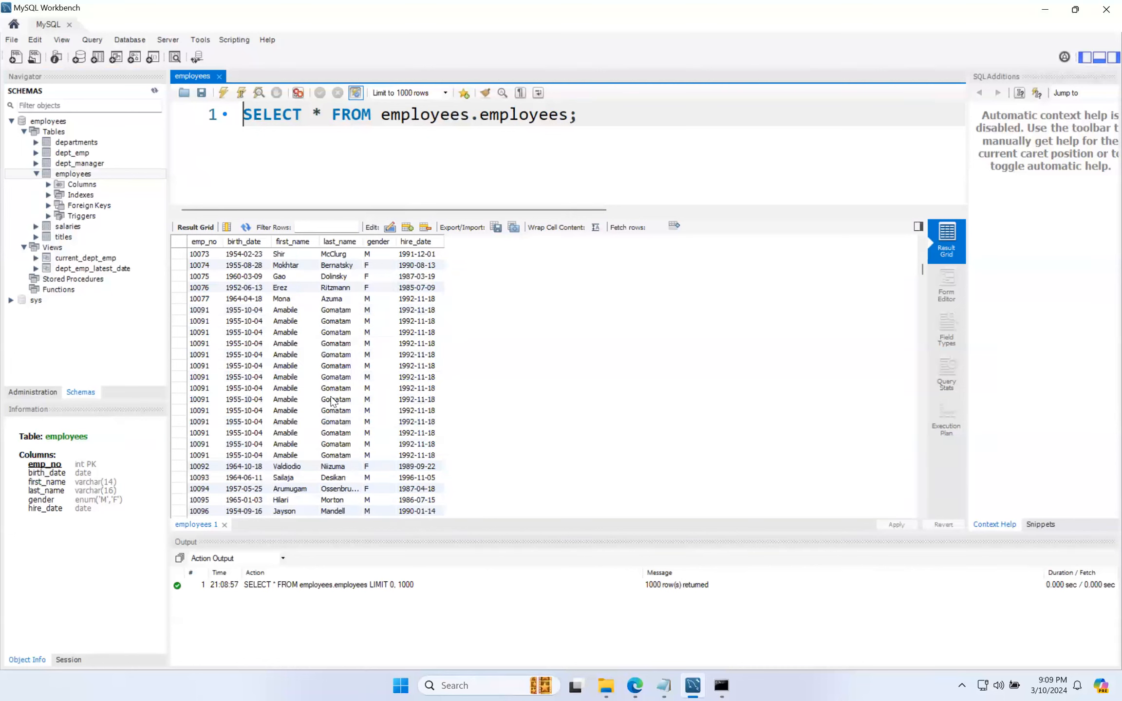
{"action": "scroll", "coordinate": [331, 397], "scroll_direction": "up", "scroll_amount": 20}
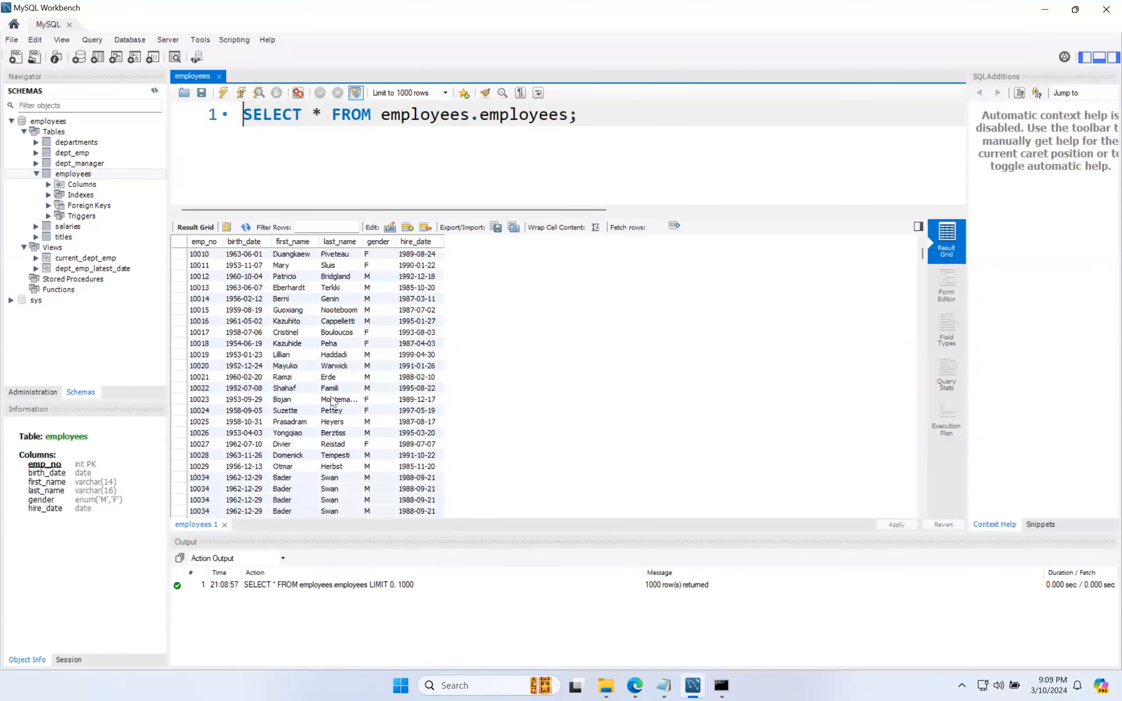
{"action": "scroll", "coordinate": [321, 371], "scroll_direction": "up", "scroll_amount": 3}
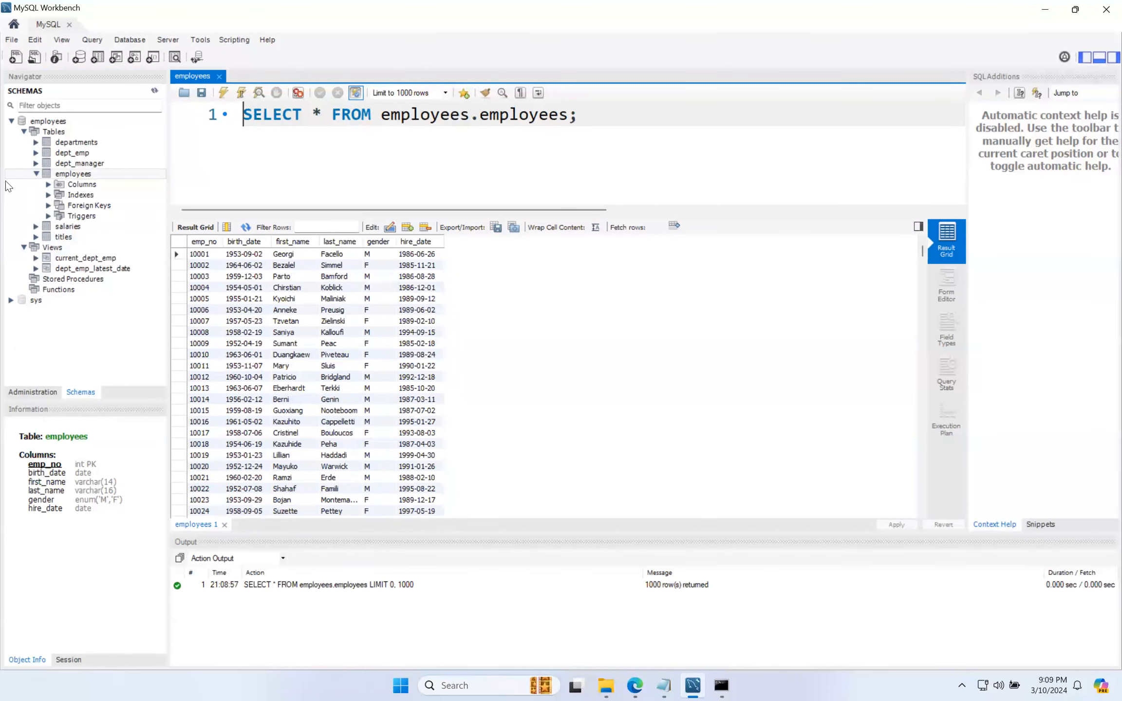
Collapse the employees table and select the rows of the departments table with a limit of 1000
{"action": "left_click", "coordinate": [35, 174]}
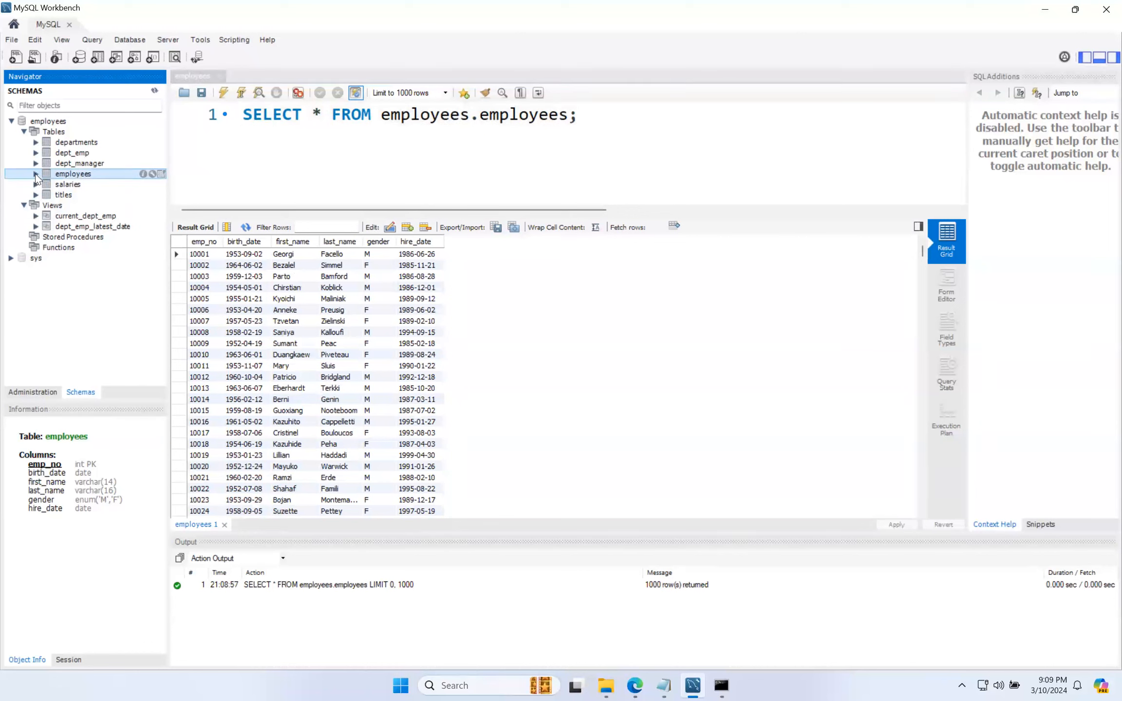
{"action": "left_click", "coordinate": [88, 142]}
{"action": "right_click", "coordinate": [141, 151]}
{"action": "left_click", "coordinate": [142, 151]}
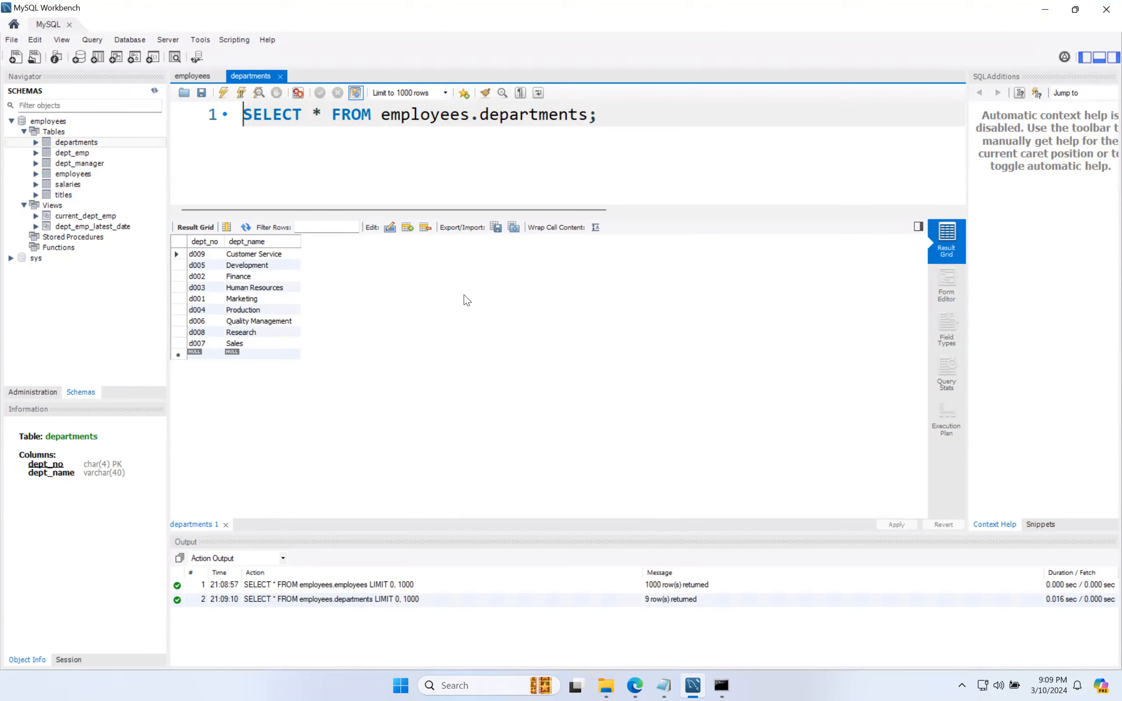
Collapse the Views and Tables folders of the employees schema and make the query editor area taller
{"action": "left_click_drag", "start_coordinate": [654, 217], "coordinate": [659, 261]}
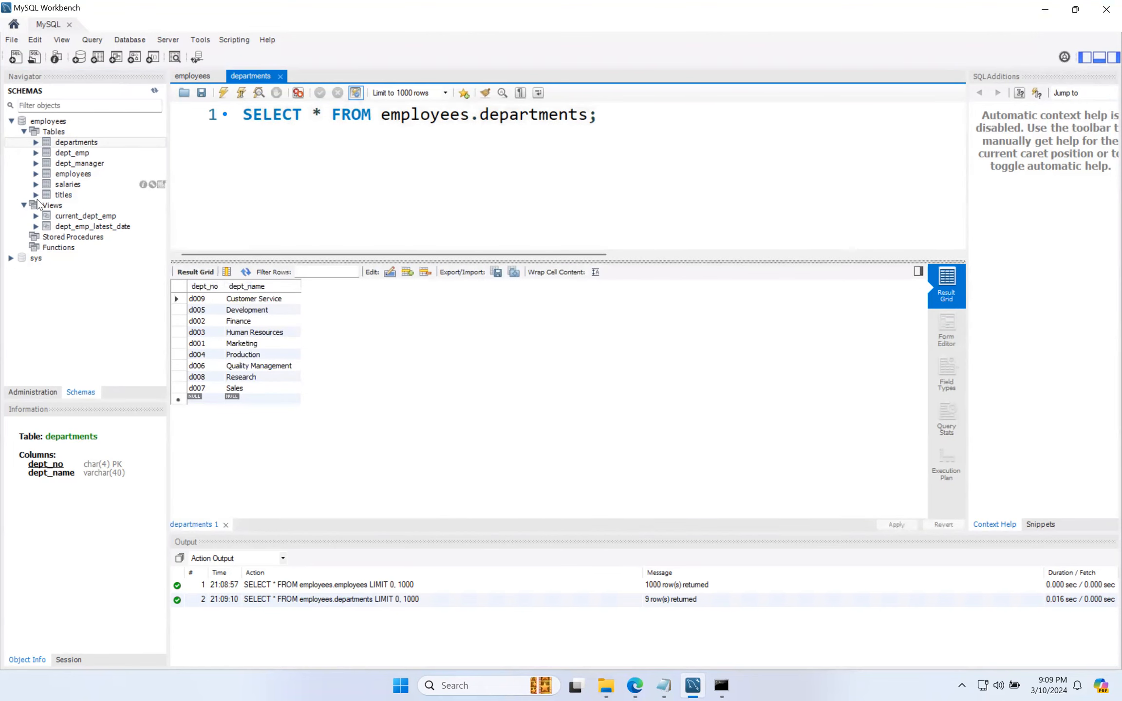
{"action": "left_click", "coordinate": [23, 205]}
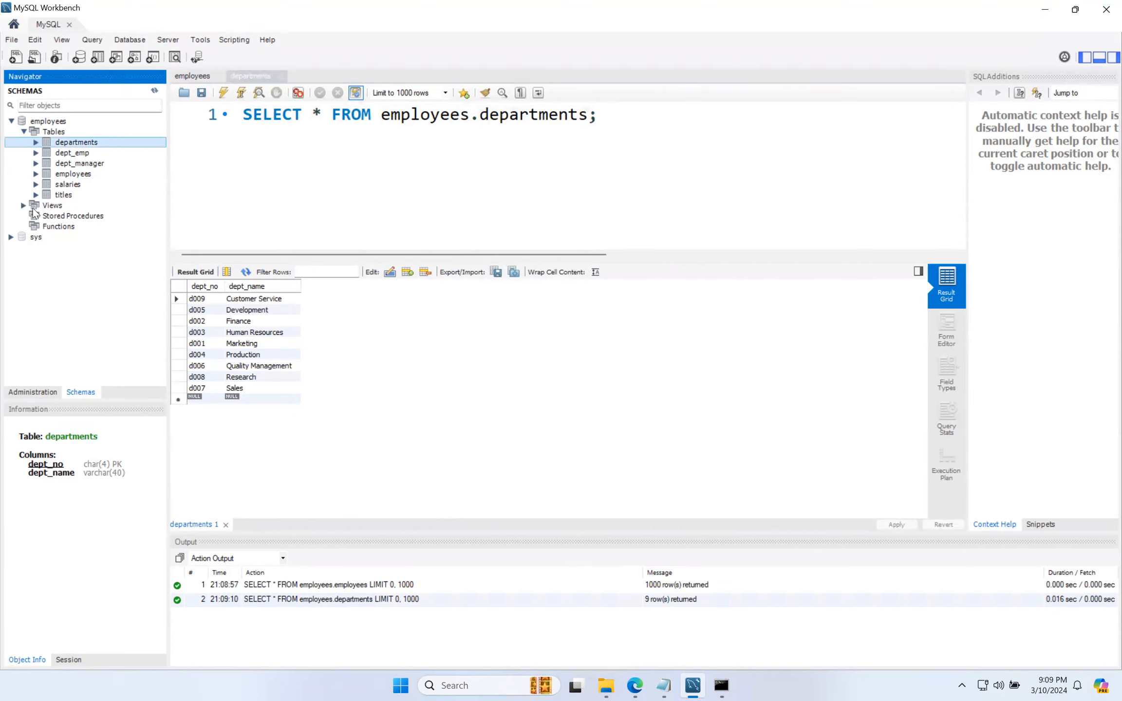
{"action": "left_click", "coordinate": [24, 131]}
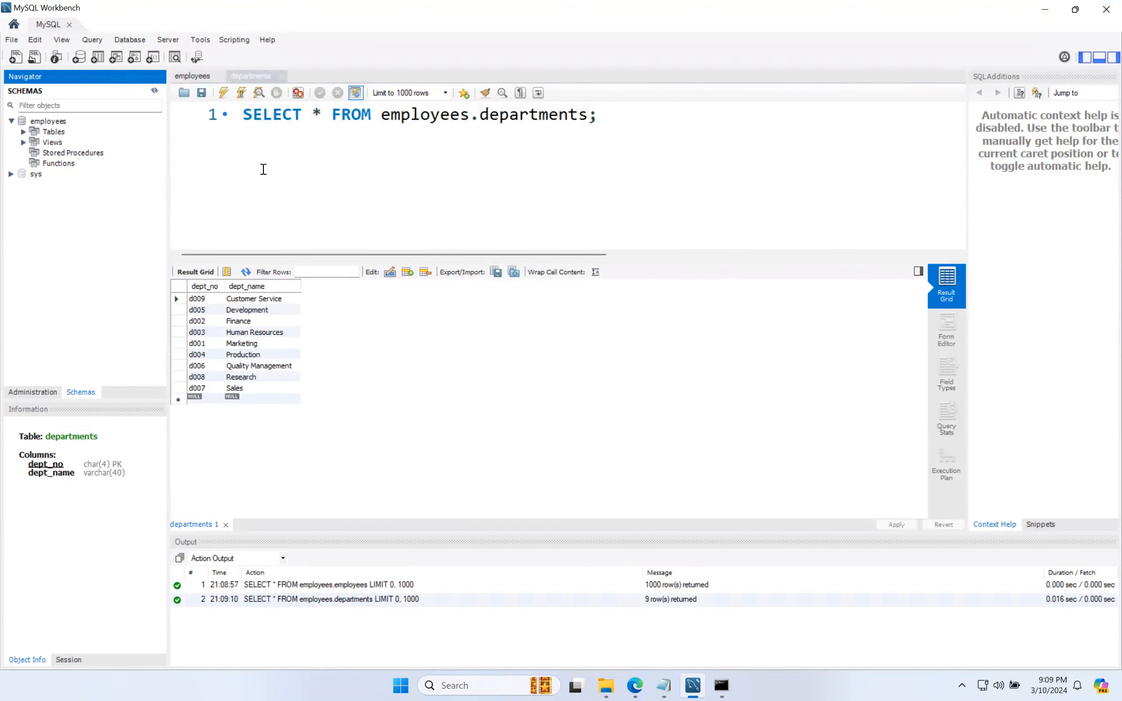
{"action": "left_click_drag", "start_coordinate": [660, 261], "coordinate": [660, 282]}
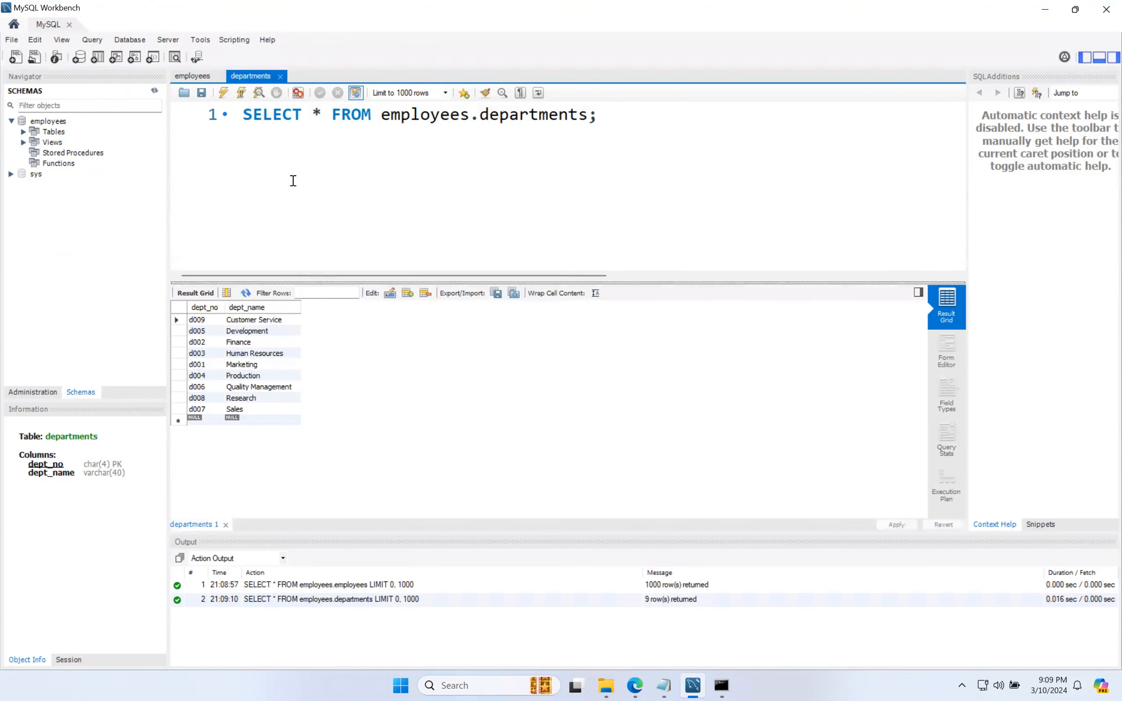